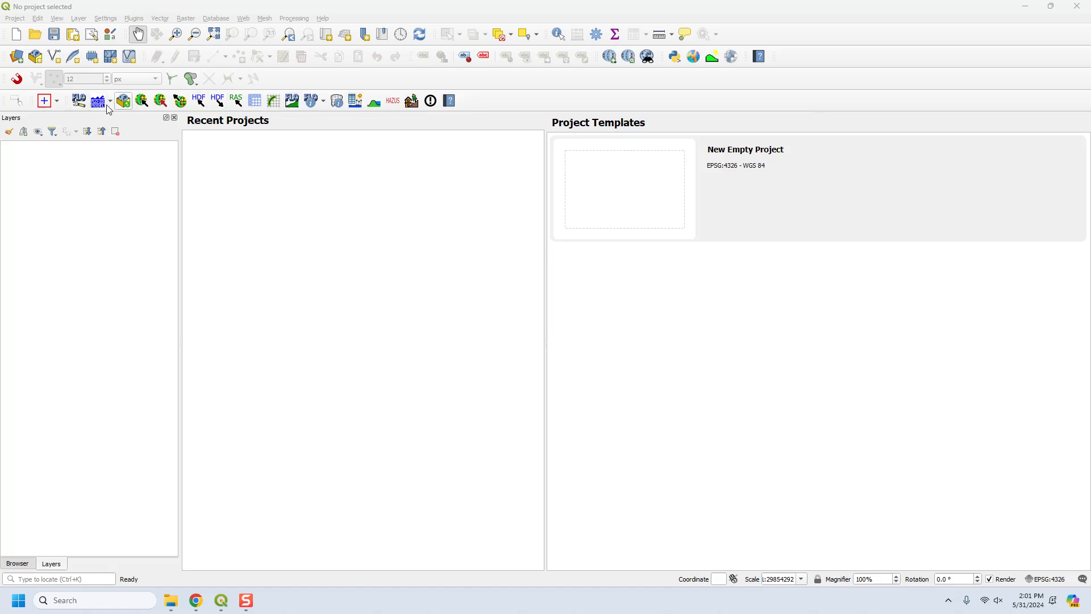
Open the plugin manager and view the details of the installed FLO-2D plugin.
click(138, 20)
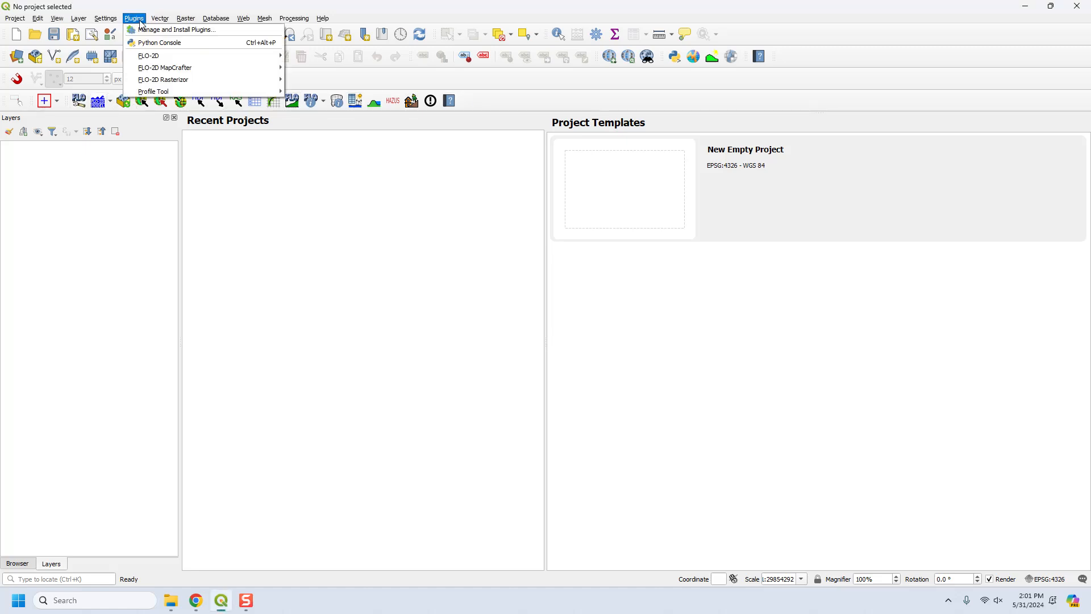
click(144, 30)
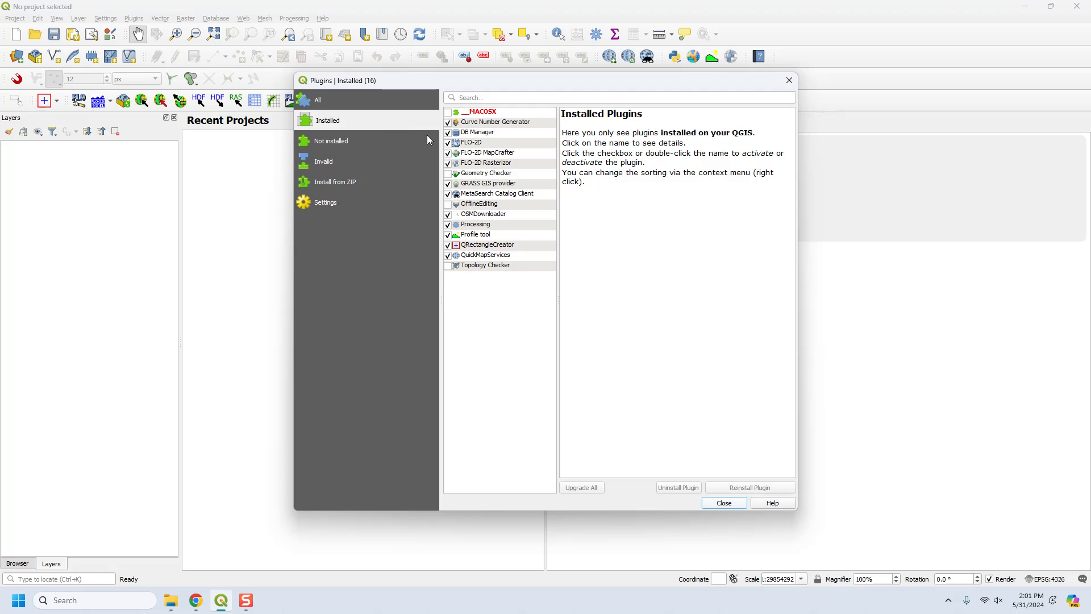
click(476, 142)
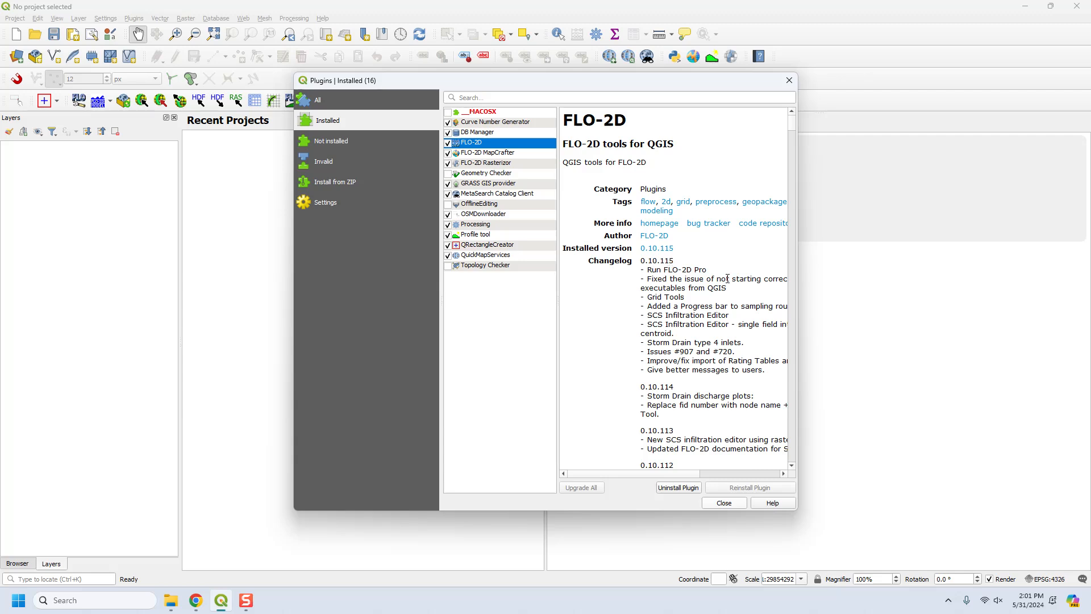
Choose FLO-2D Plugin v1.0.0 Experimental.zip from the Downloads Plugins folder as the ZIP package to install.
click(335, 182)
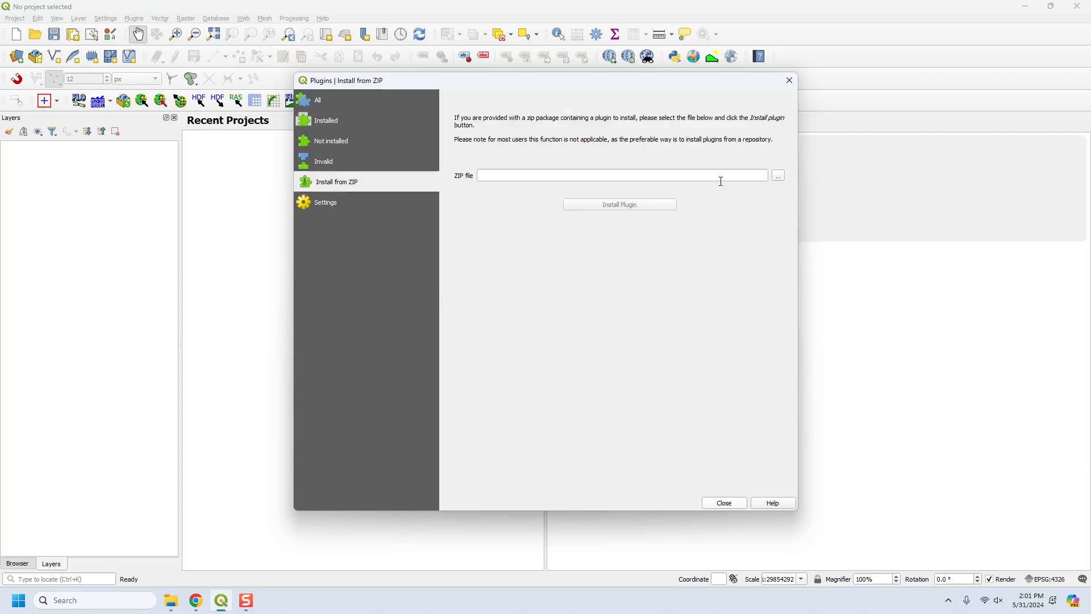
click(778, 177)
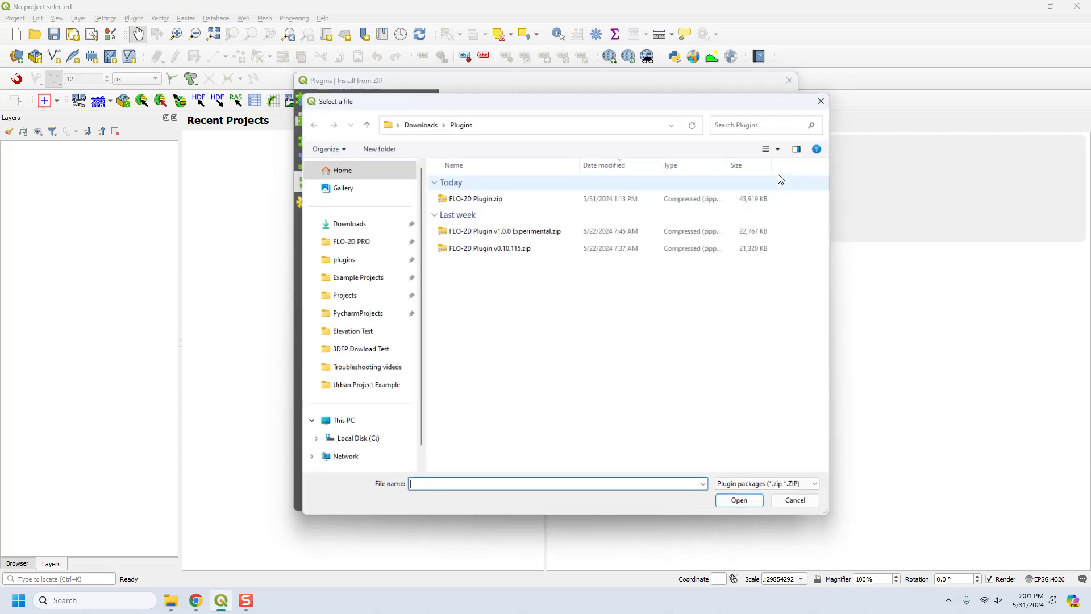
click(465, 234)
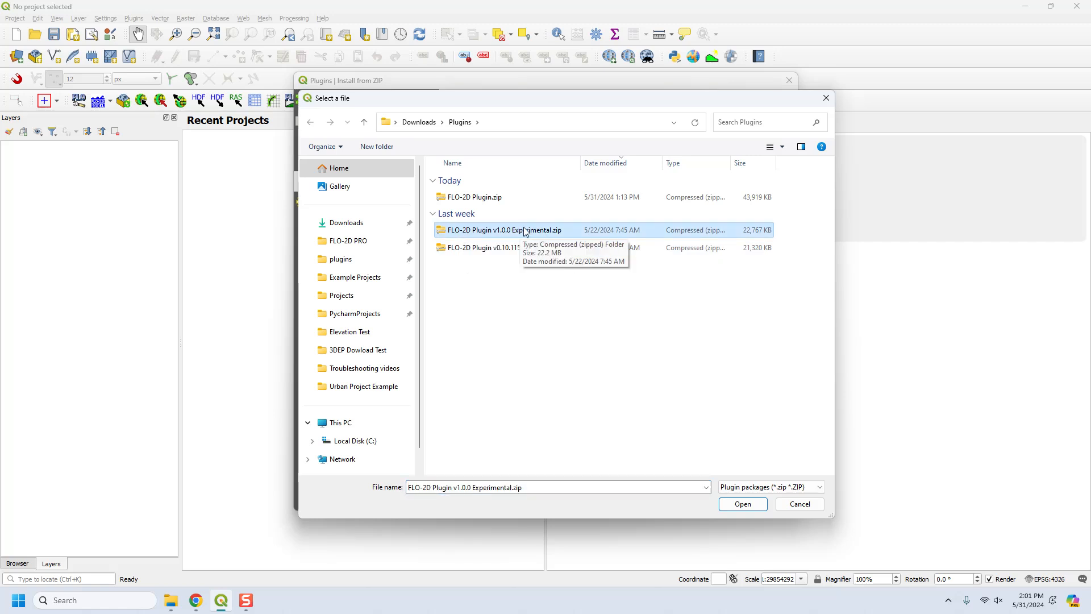
Switch to the ShareFile site in Chrome and view the FLO-2D Plugin folder inside FLO-2D Pro Update, where the plugin packages are stored.
mouse_move(194, 603)
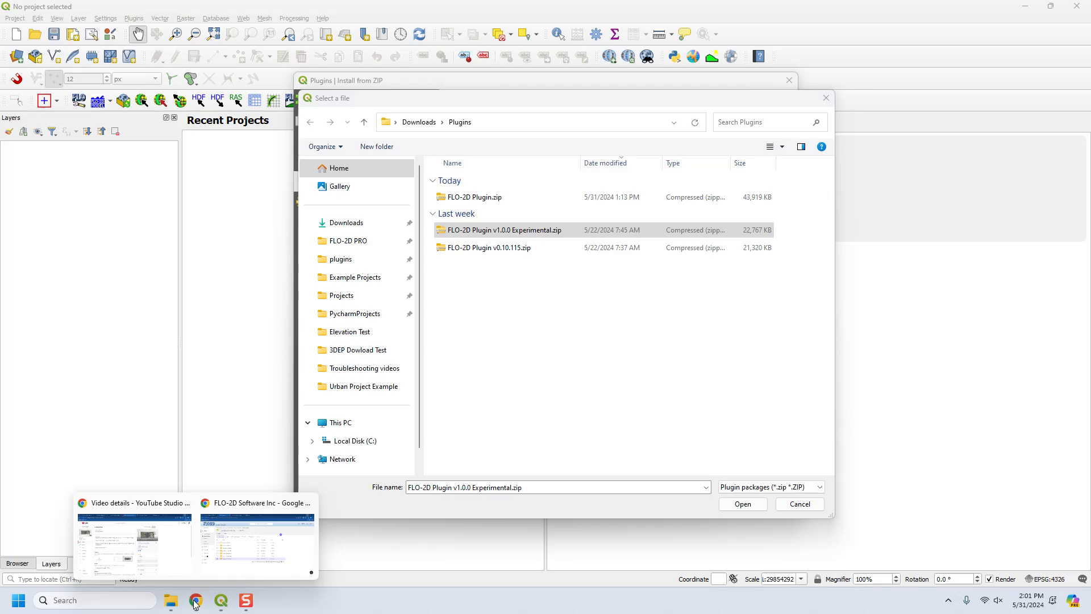
click(214, 571)
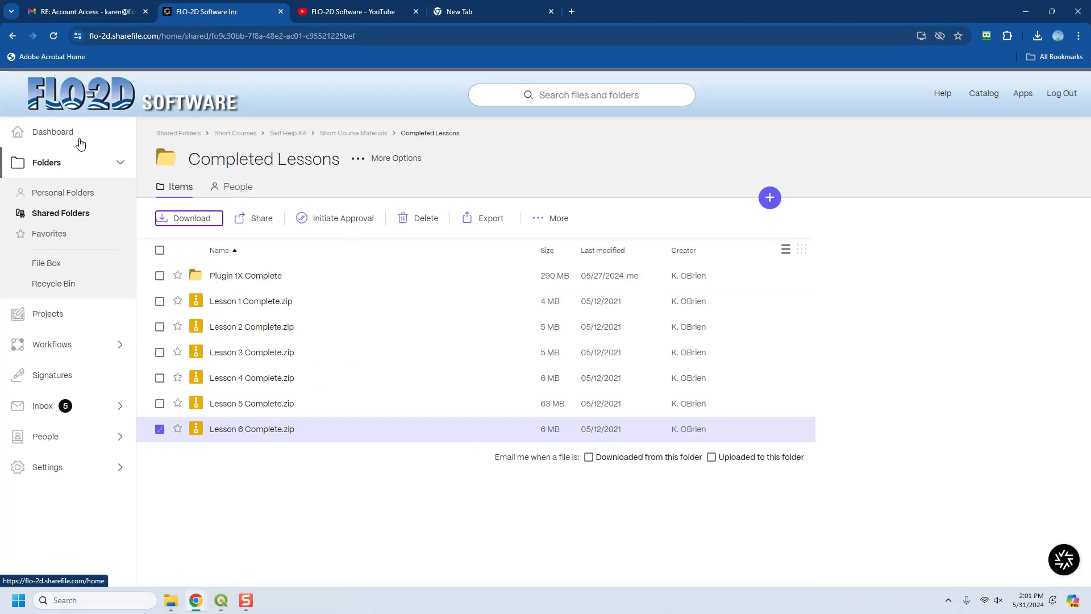
click(87, 97)
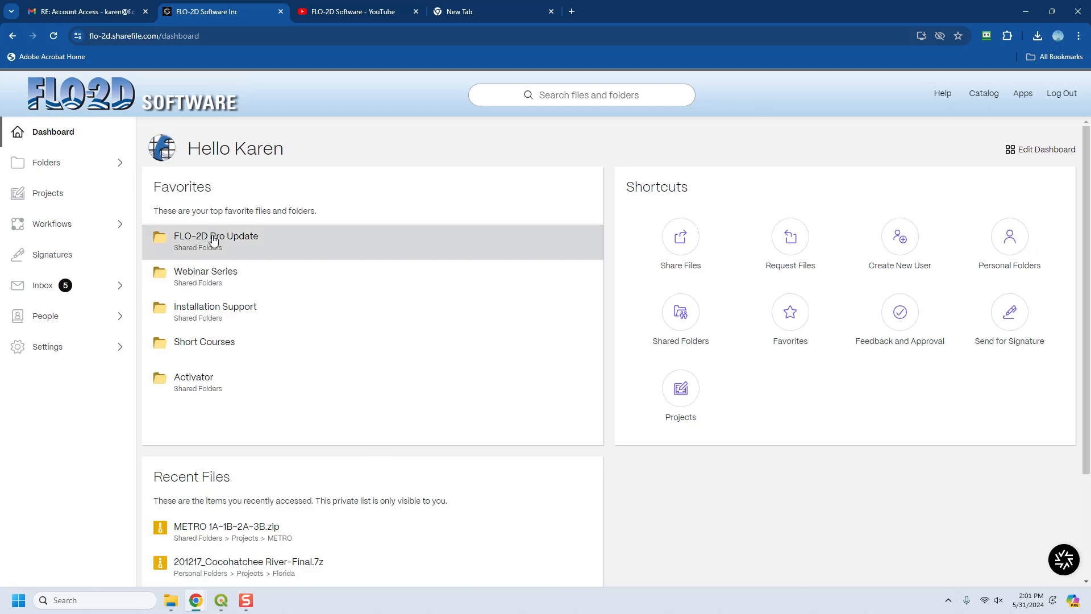
click(213, 237)
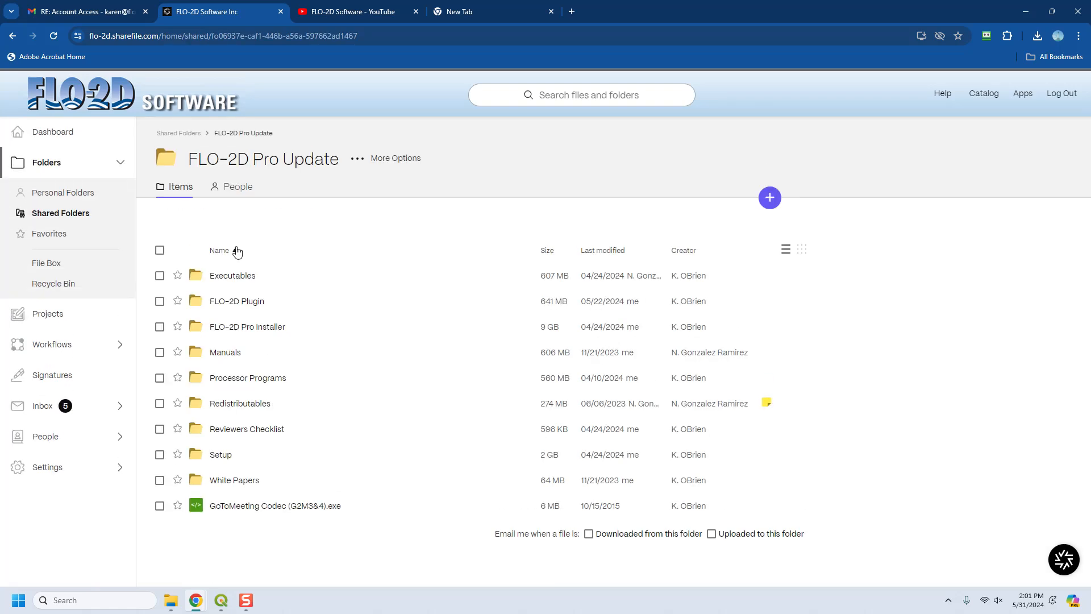
click(200, 307)
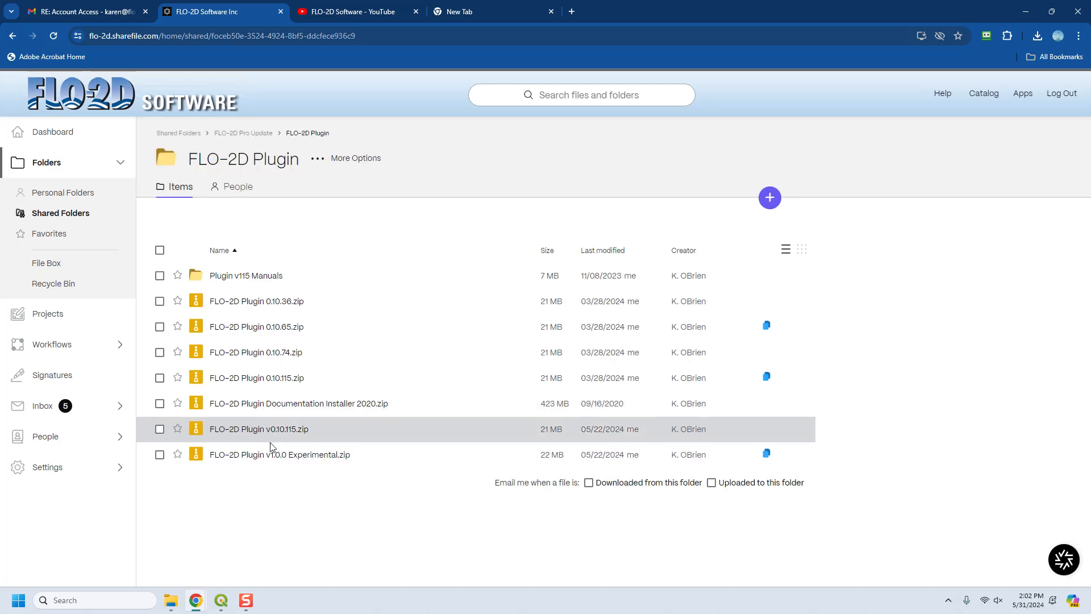
click(1026, 11)
Install the FLO-2D plugin from the chosen v1.0.0 Experimental ZIP in QGIS, accepting the security warning.
click(744, 505)
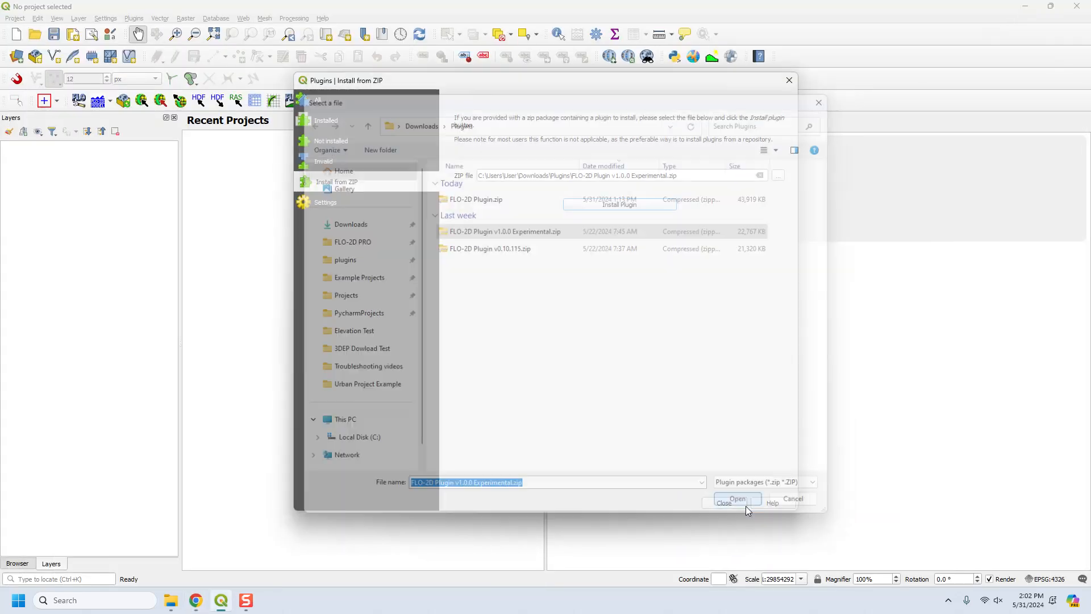
click(608, 206)
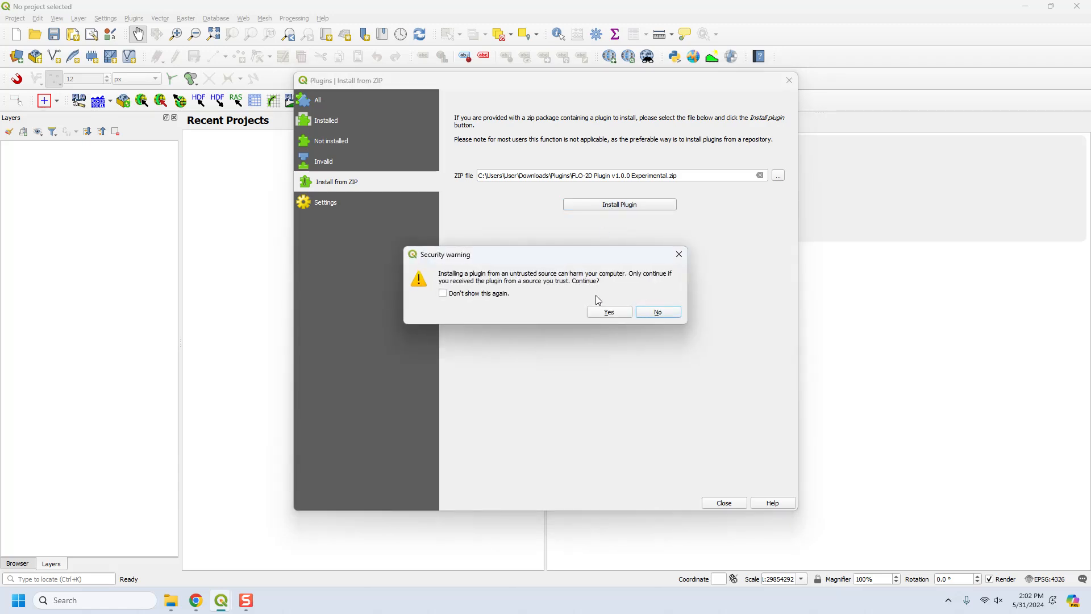
click(599, 311)
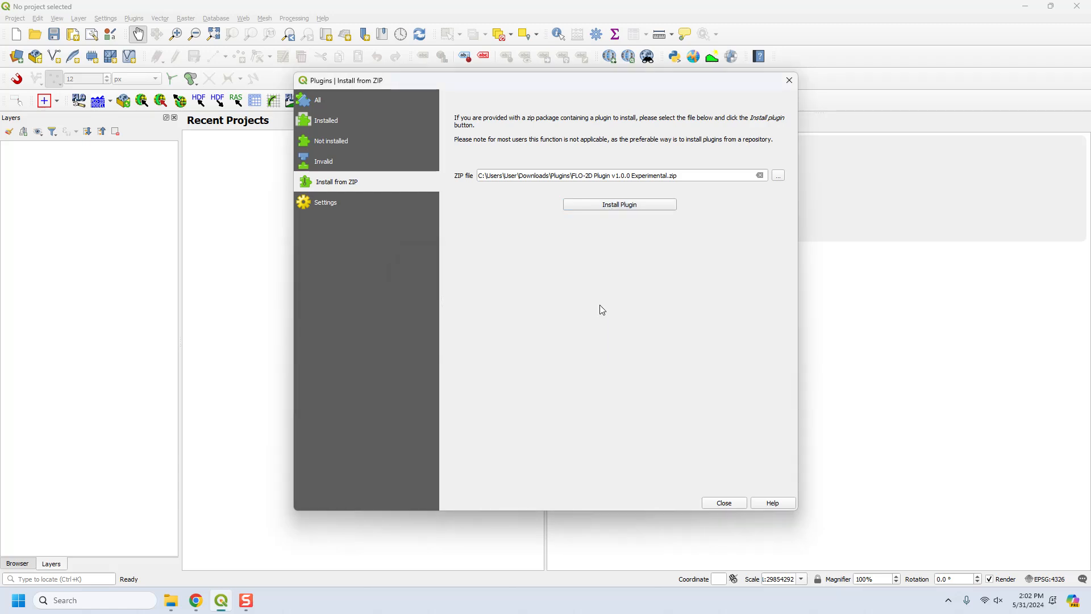
Reload FLO-2D in the installed plugins by disabling and re-enabling it, and close the plugin manager.
click(330, 121)
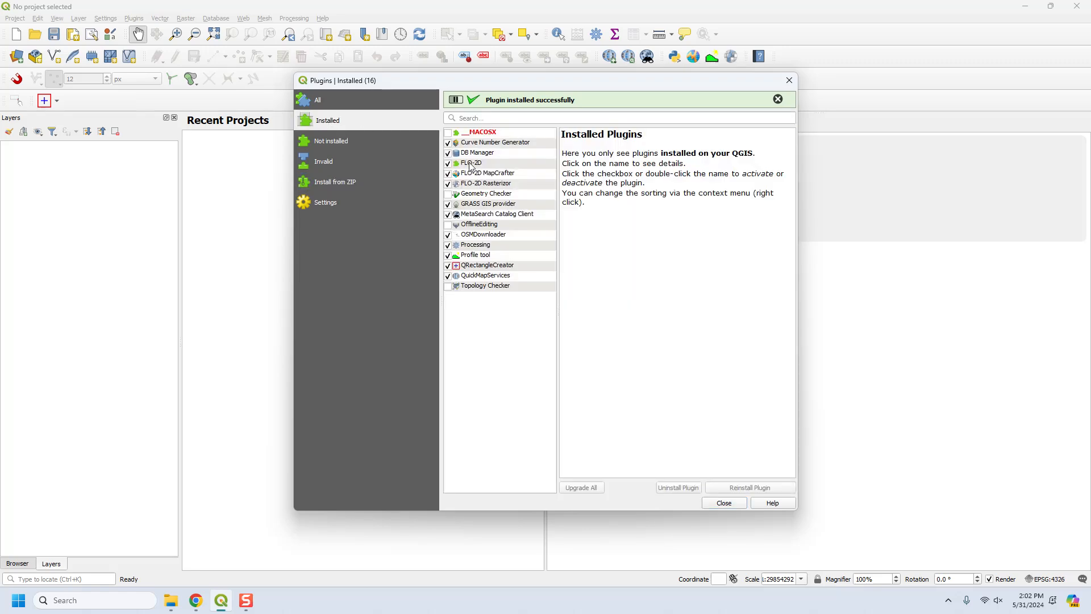
click(471, 165)
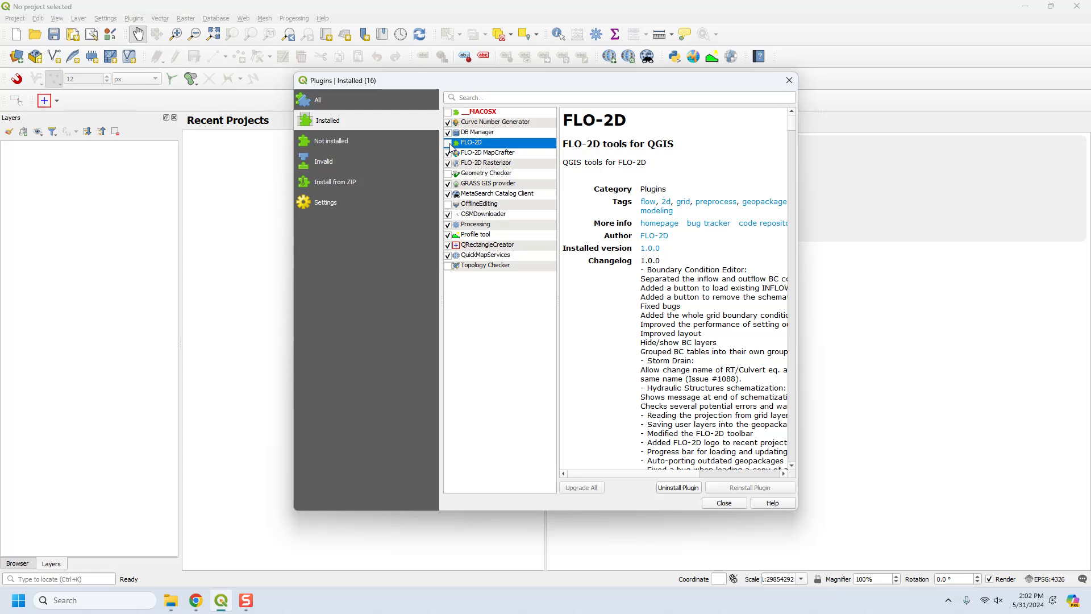
click(449, 143)
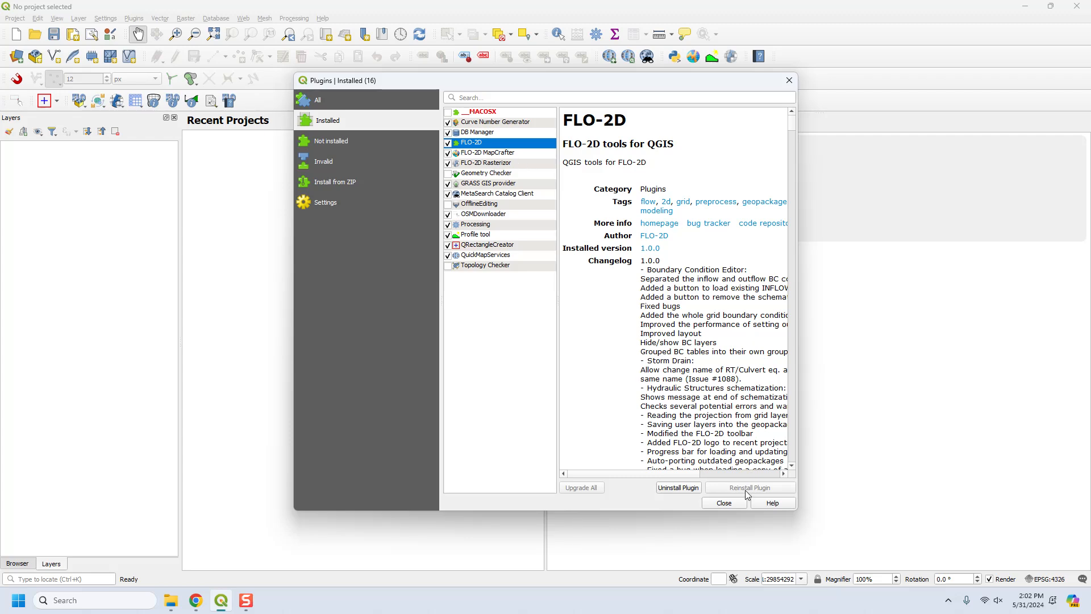
click(728, 503)
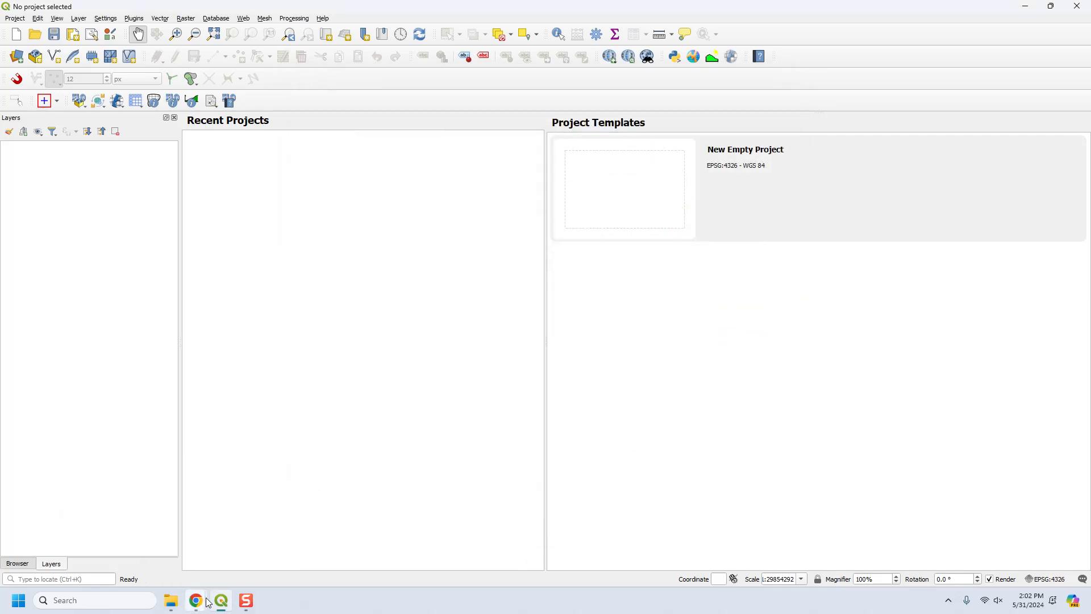
Switch to Chrome and open the main page of the FLO-2DSoftware qgis-flo-2d-plugin repository on GitHub.
mouse_move(196, 600)
click(167, 561)
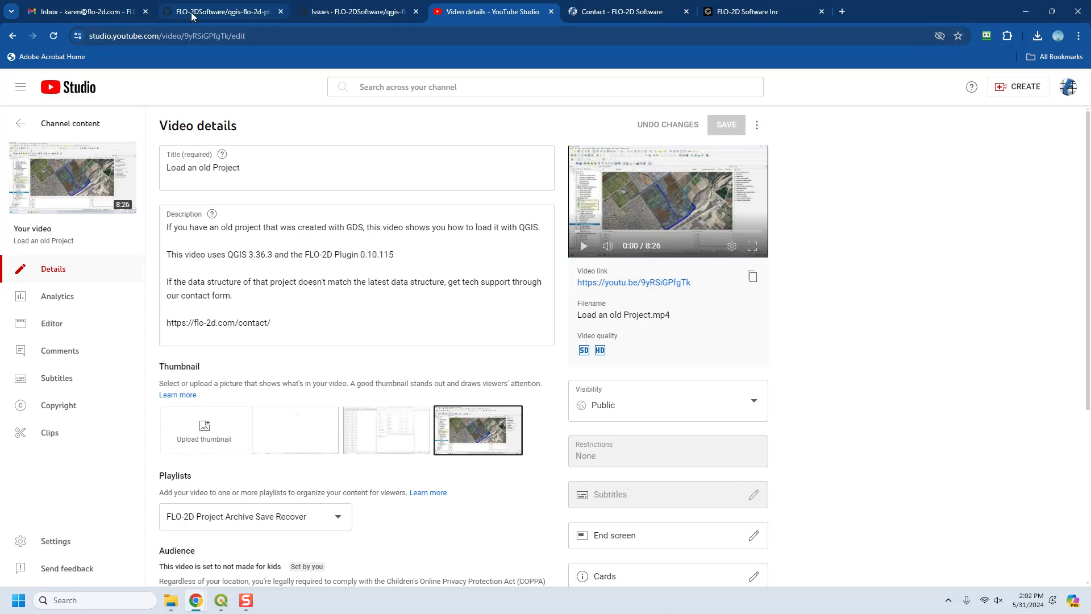
mouse_move(194, 14)
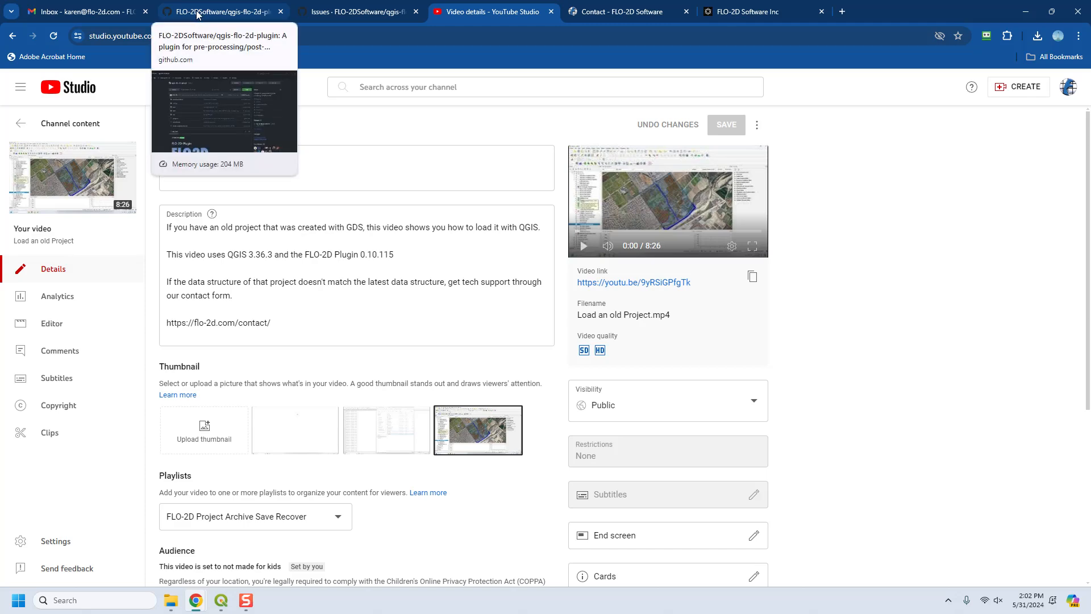
click(199, 15)
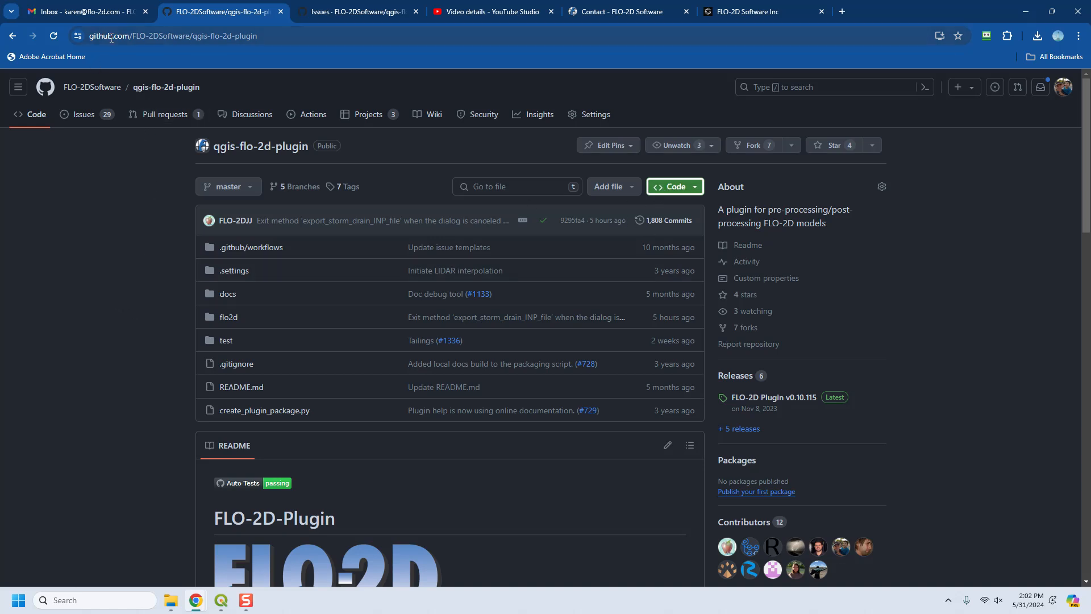
mouse_move(92, 87)
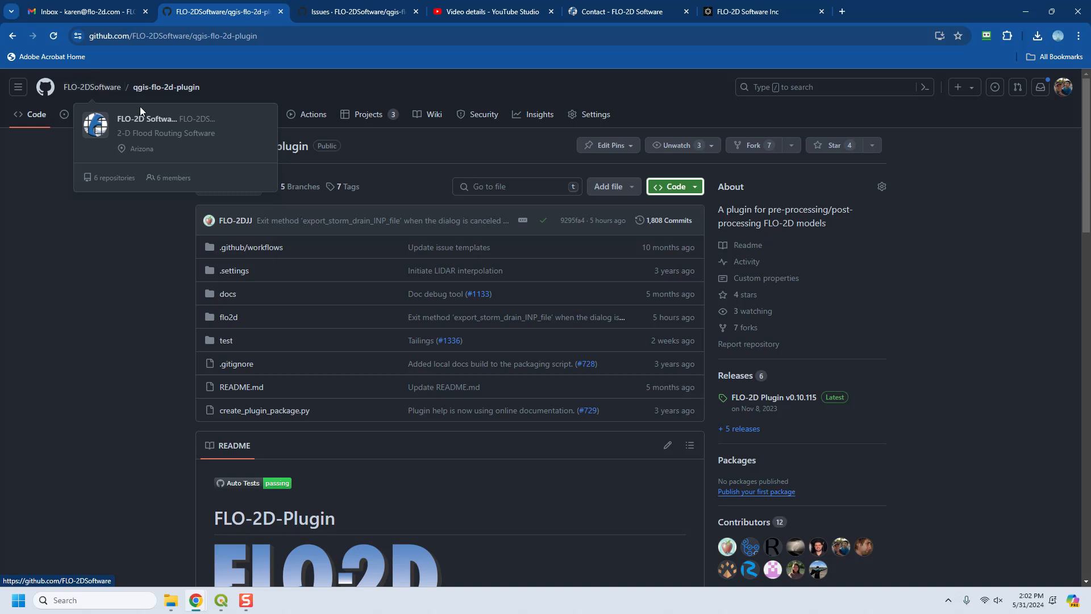
click(149, 87)
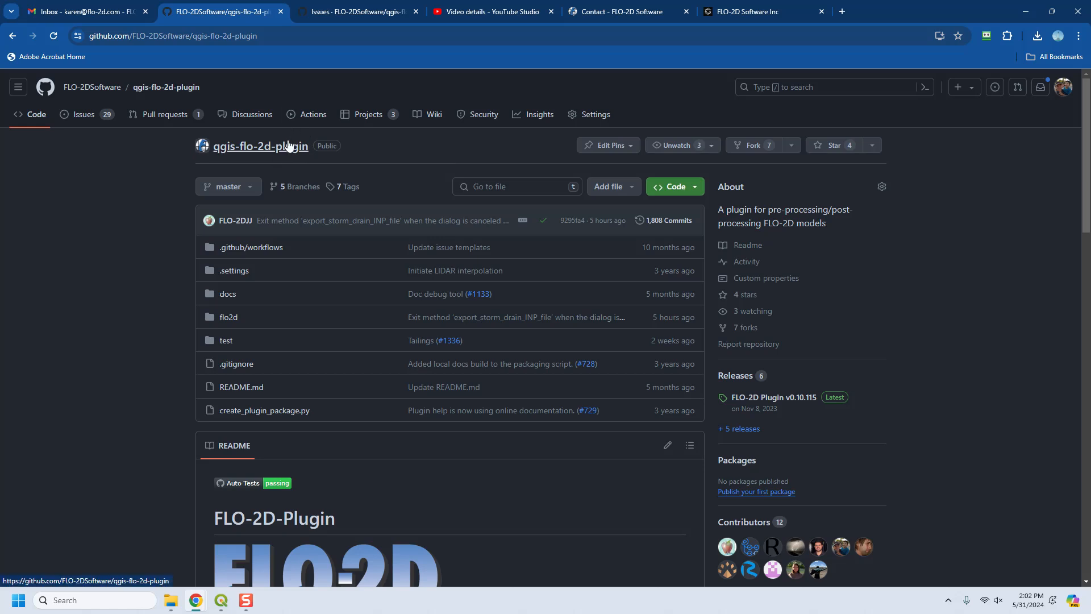
View the repository's branches, return to its main page and show the code download options.
click(296, 186)
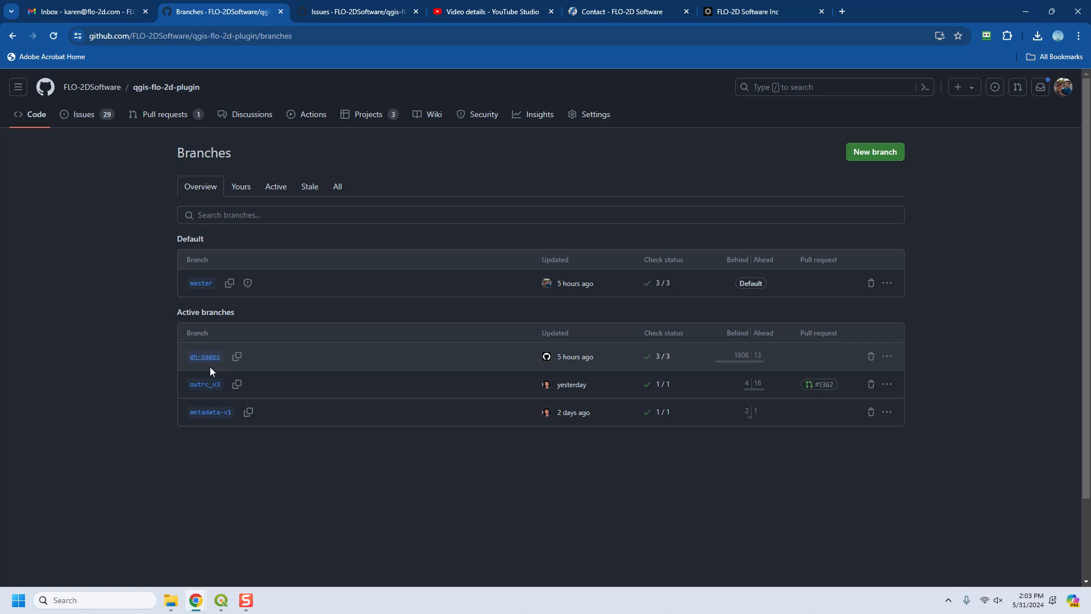
click(153, 87)
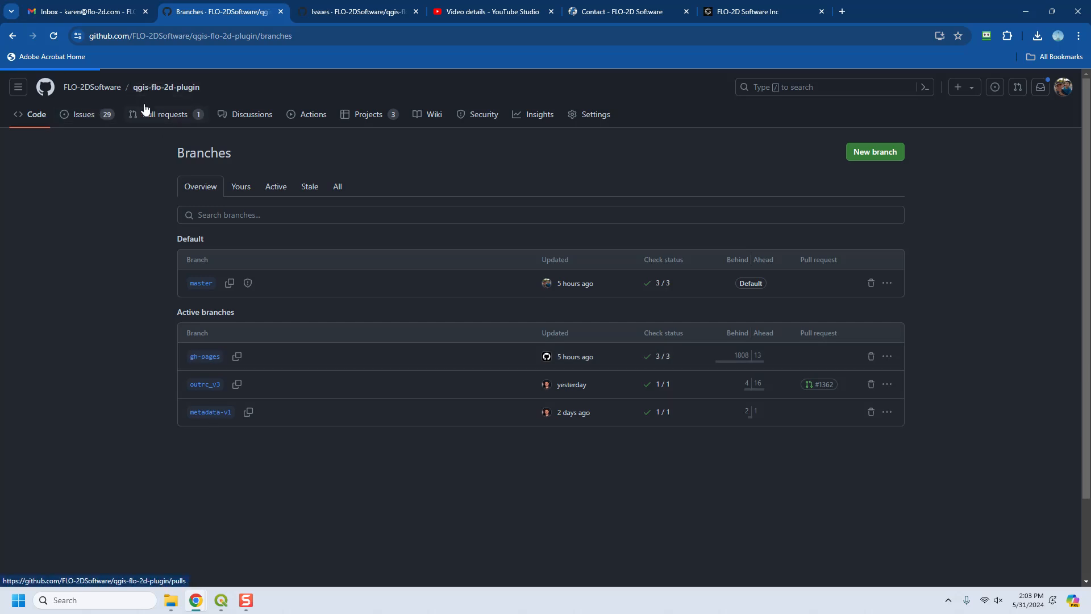
click(670, 187)
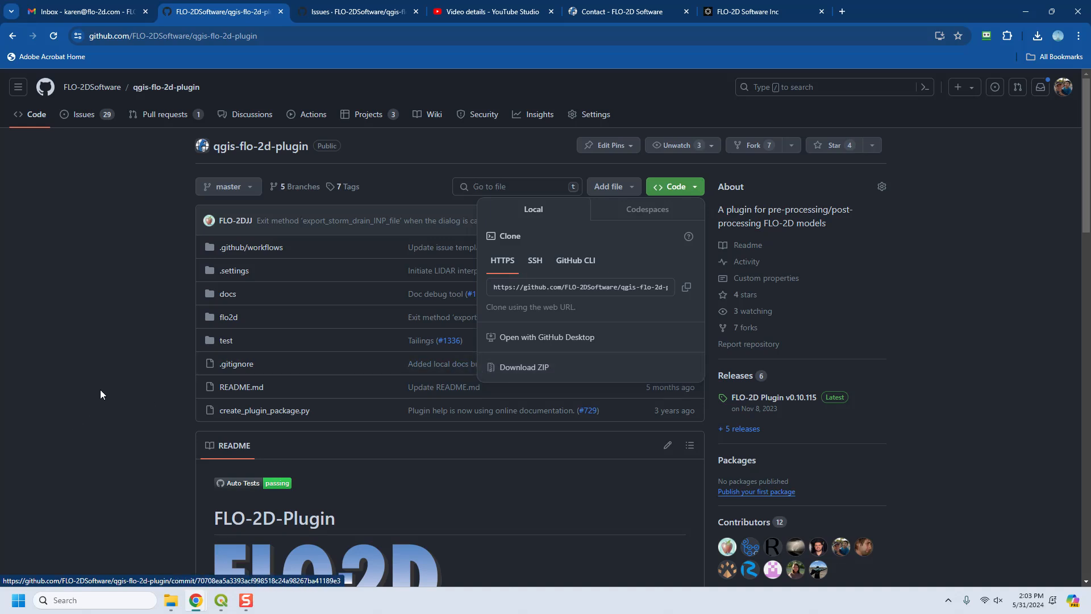
Switch to File Explorer and move qgis-flo-2d-plugin-master (1).zip from Downloads into its Plugins subfolder.
click(171, 606)
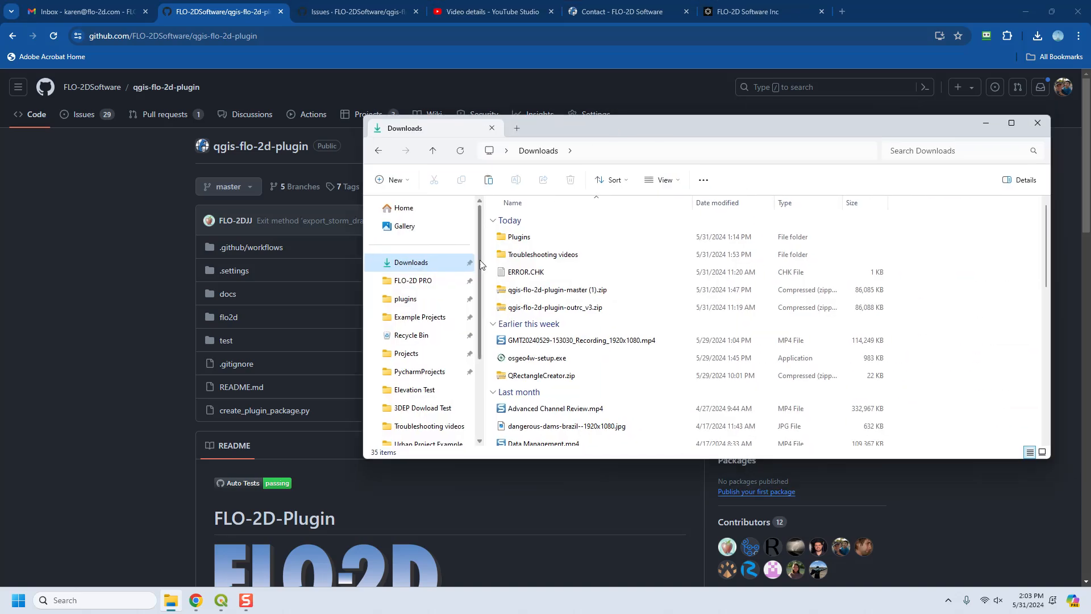
double_click(514, 240)
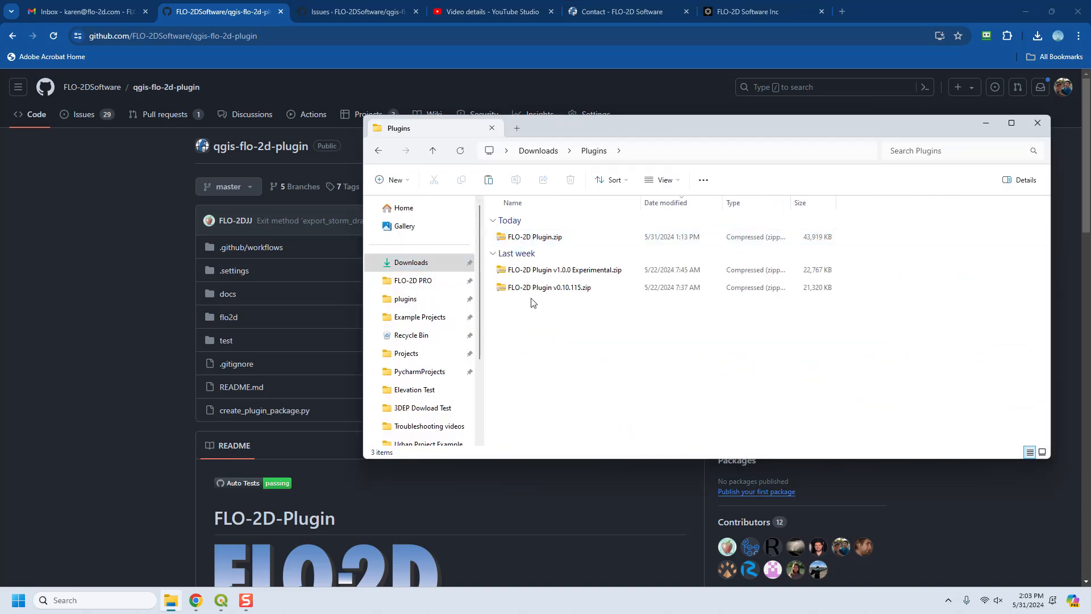
click(539, 151)
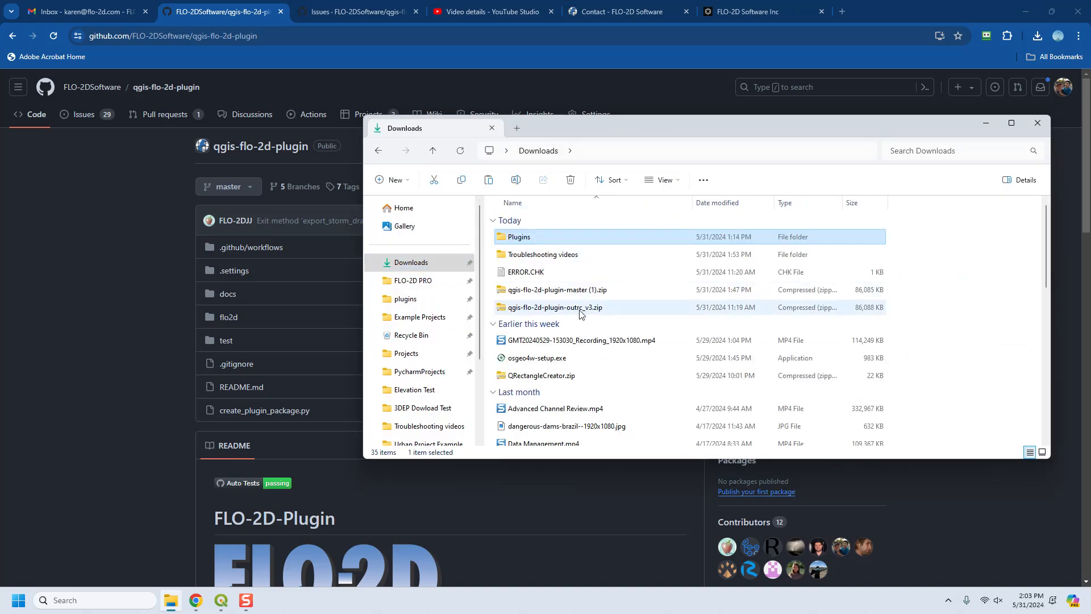
click(574, 289)
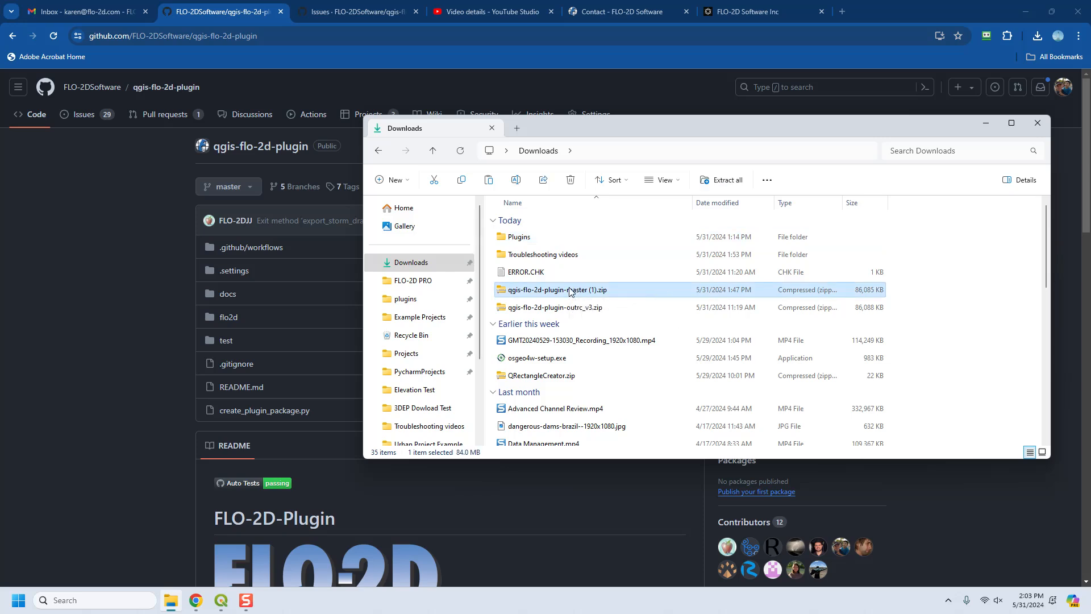
double_click(551, 238)
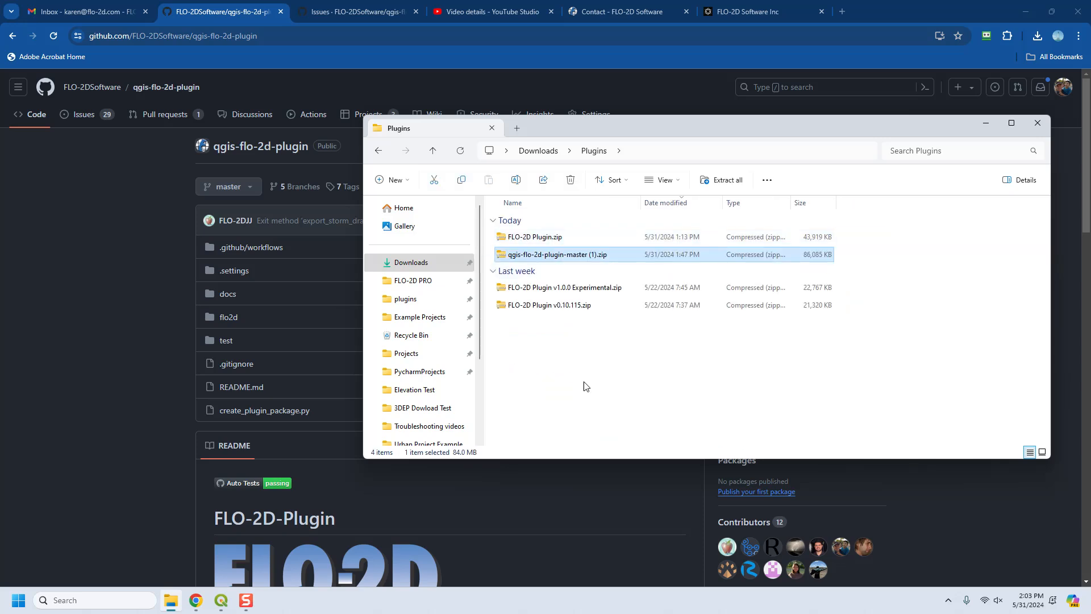
Copy all contents of the flo2d folder in qgis-flo-2d-plugin-master inside qgis-flo-2d-plugin-master (1).zip.
double_click(559, 256)
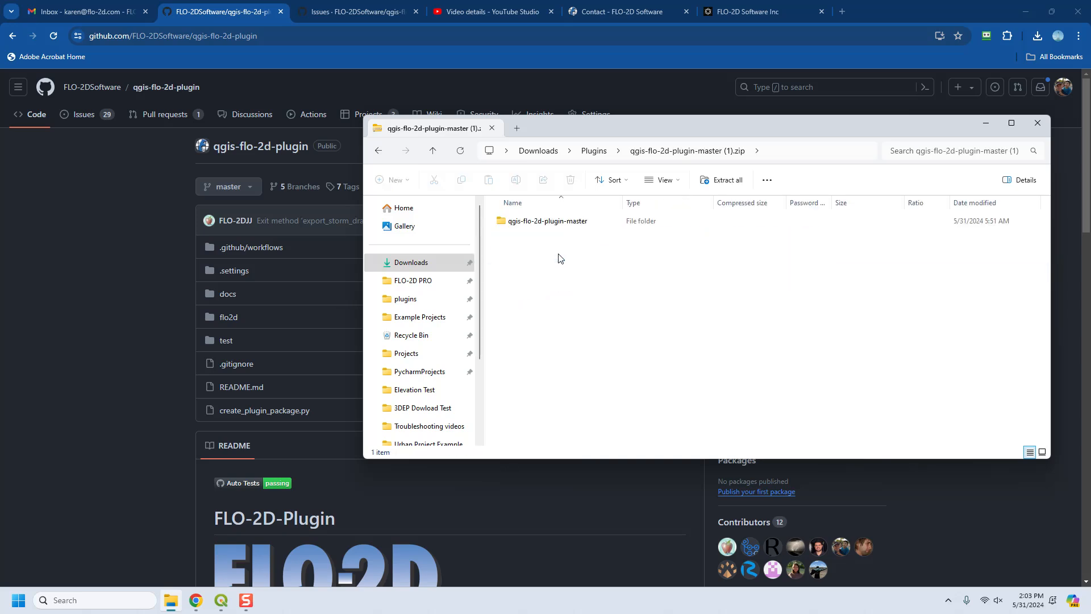
double_click(544, 226)
click(534, 275)
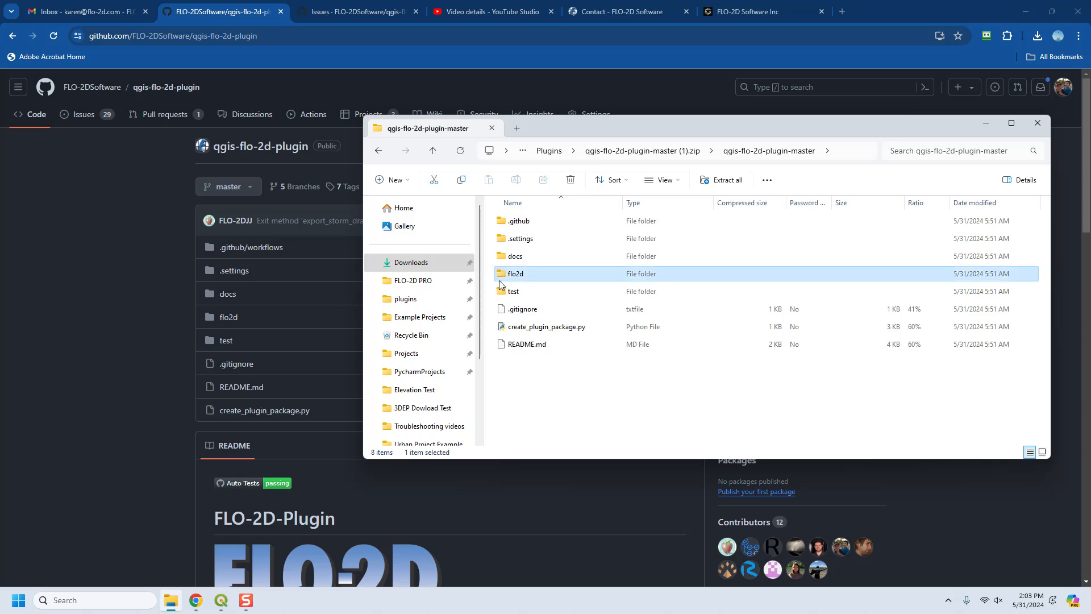
double_click(518, 277)
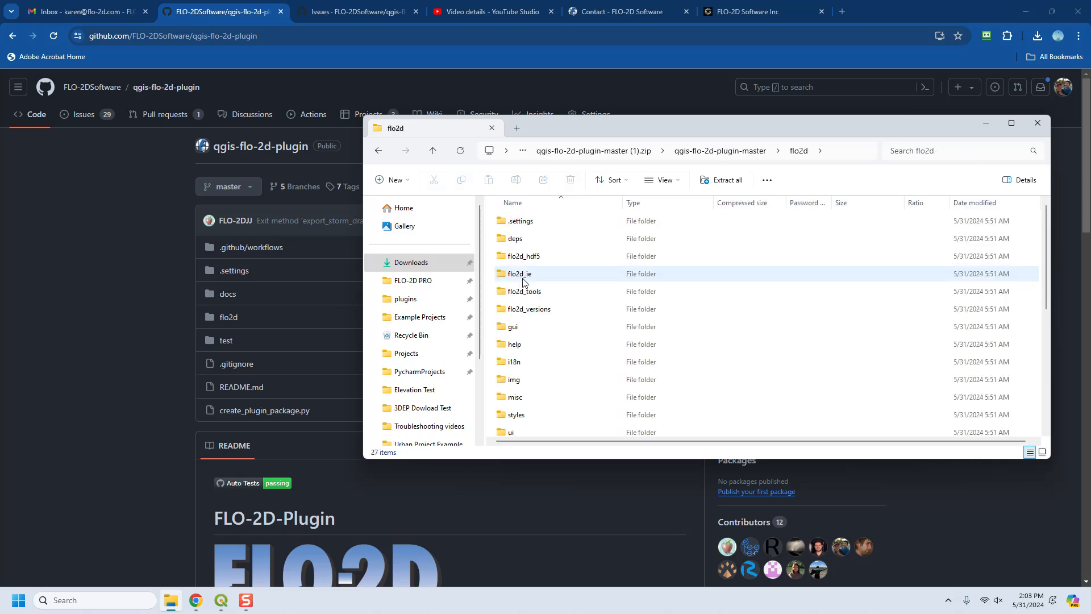
key(ctrl+a)
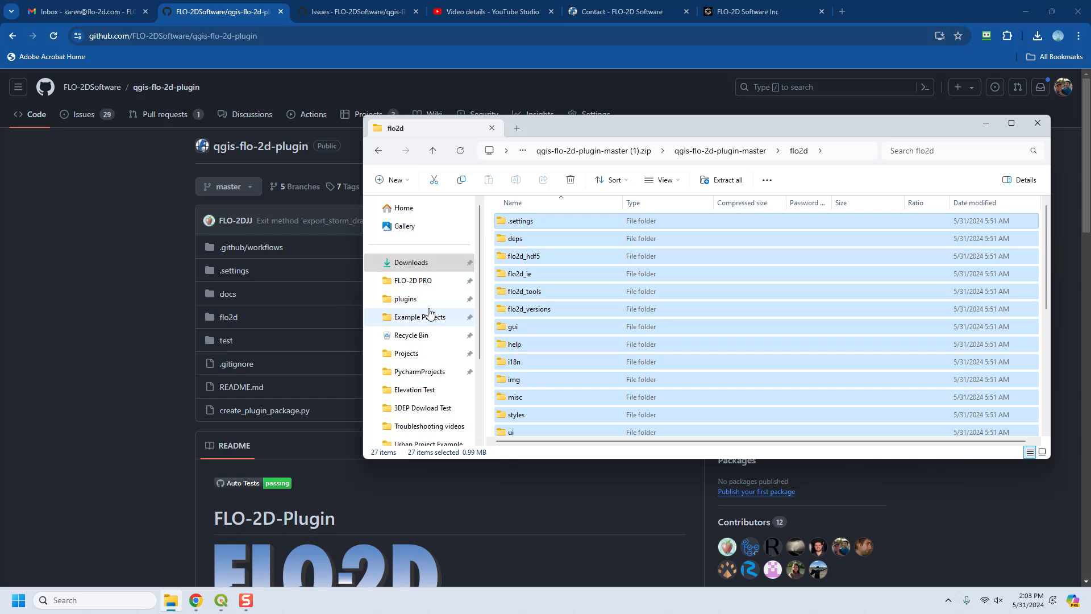
Go to the AppData\Roaming folder of the current Windows profile on Local Disk (C:) and locate the QGIS folder.
scroll(482, 344, down, 2)
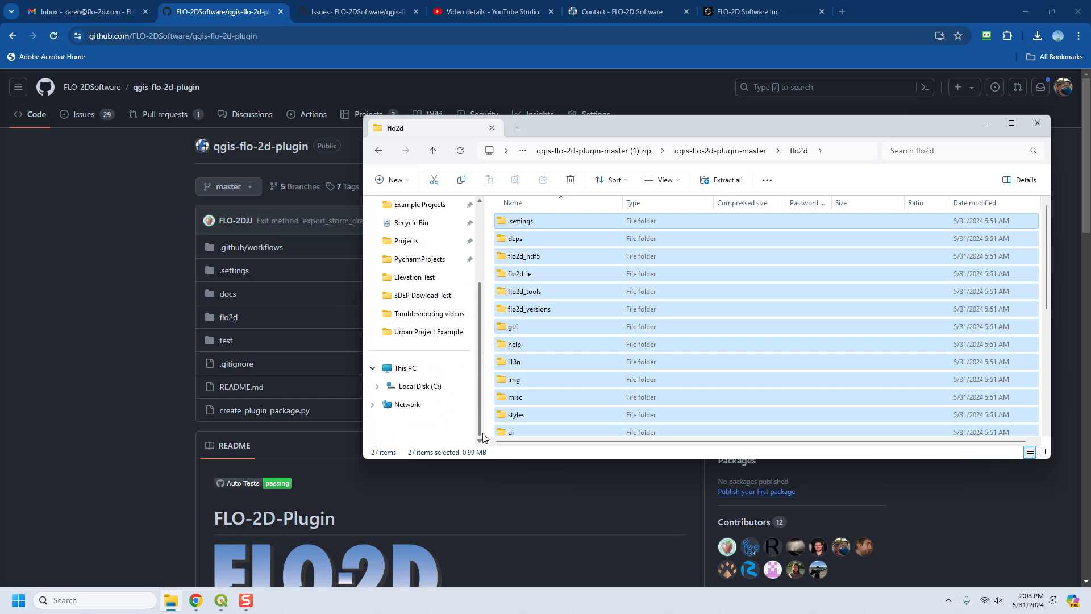
click(435, 387)
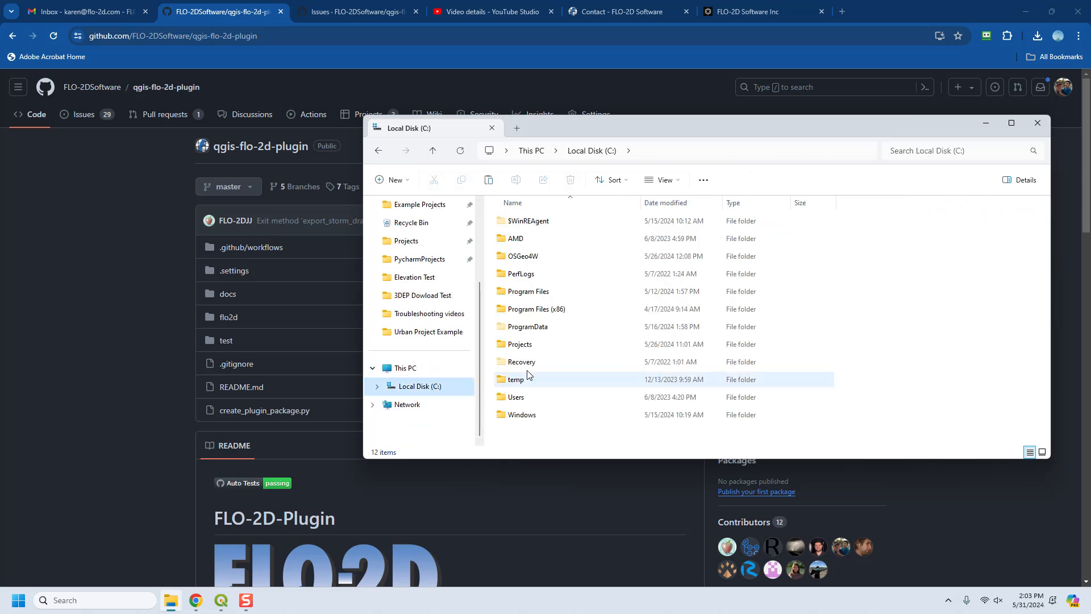
double_click(530, 397)
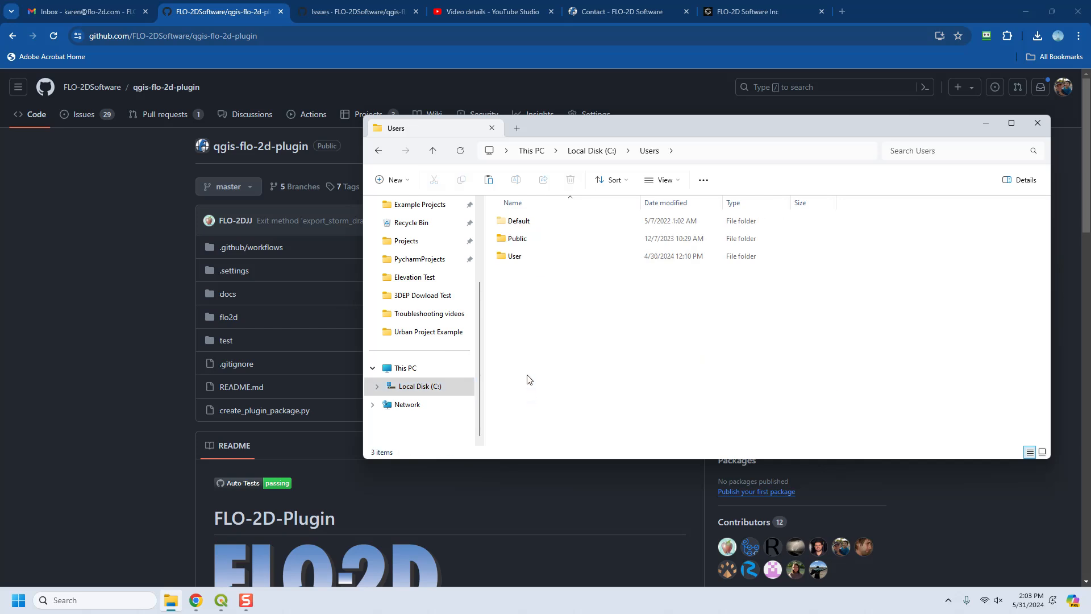
click(522, 262)
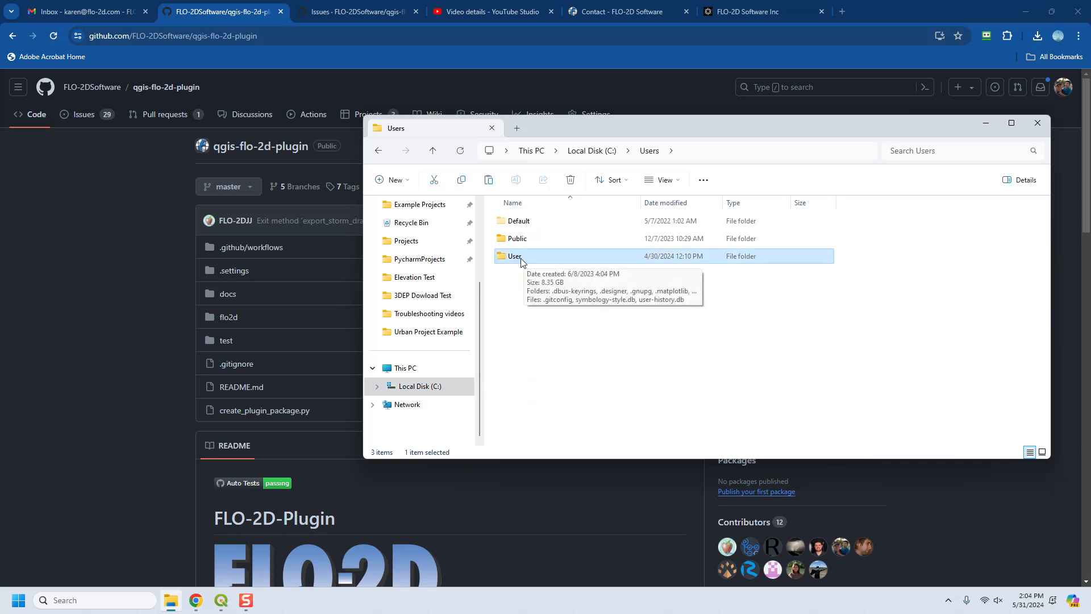
double_click(524, 260)
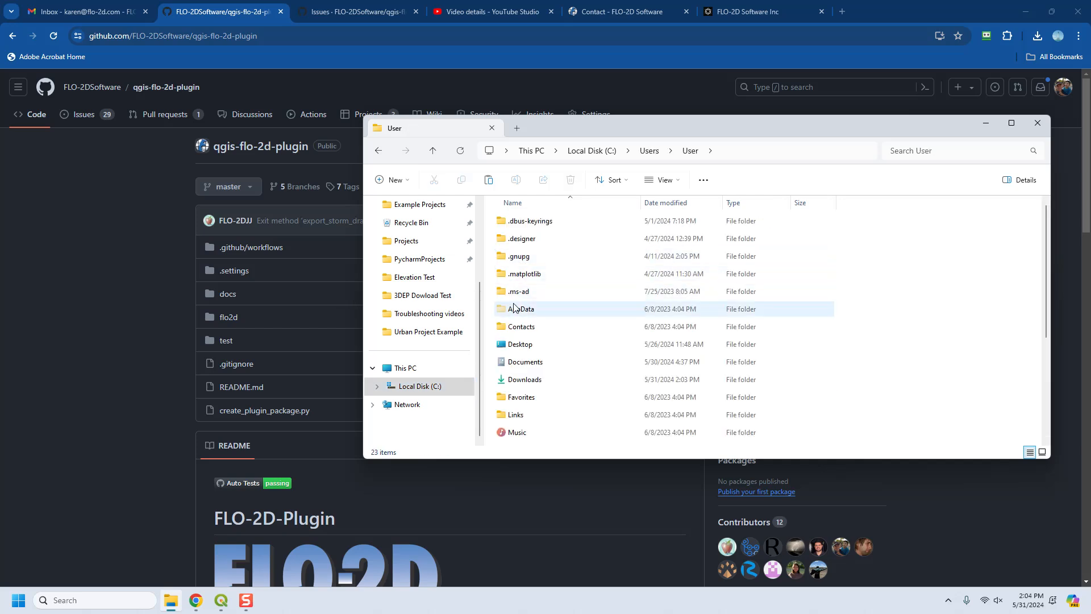
double_click(513, 313)
double_click(517, 262)
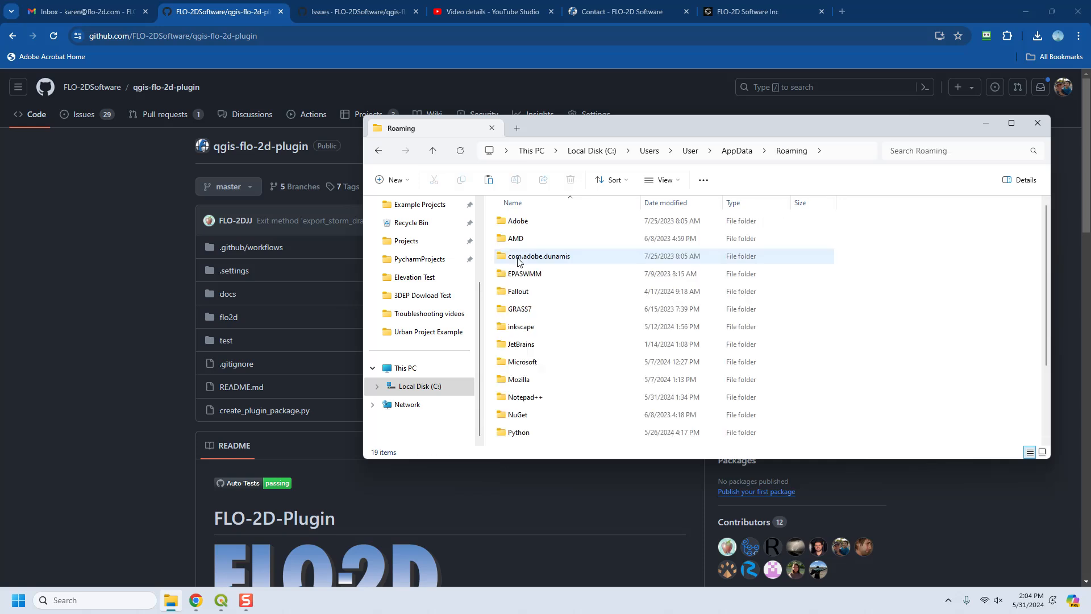
scroll(519, 262, down, 2)
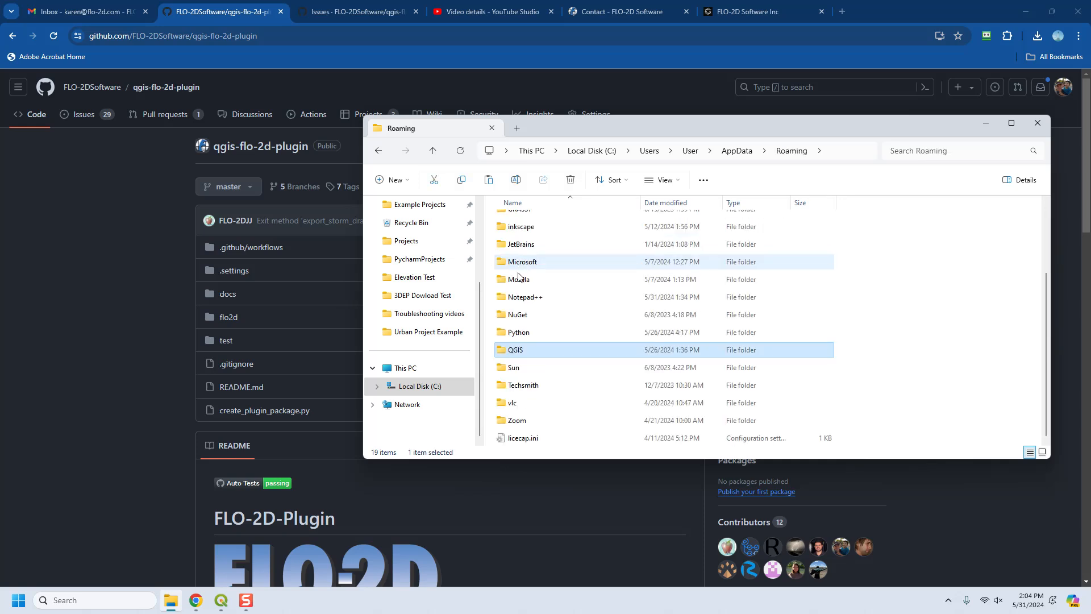
Open the installed plugin's folder at QGIS\QGIS3\profiles\default\python\plugins\flo2d.
double_click(518, 353)
double_click(520, 222)
double_click(523, 225)
click(524, 226)
double_click(524, 227)
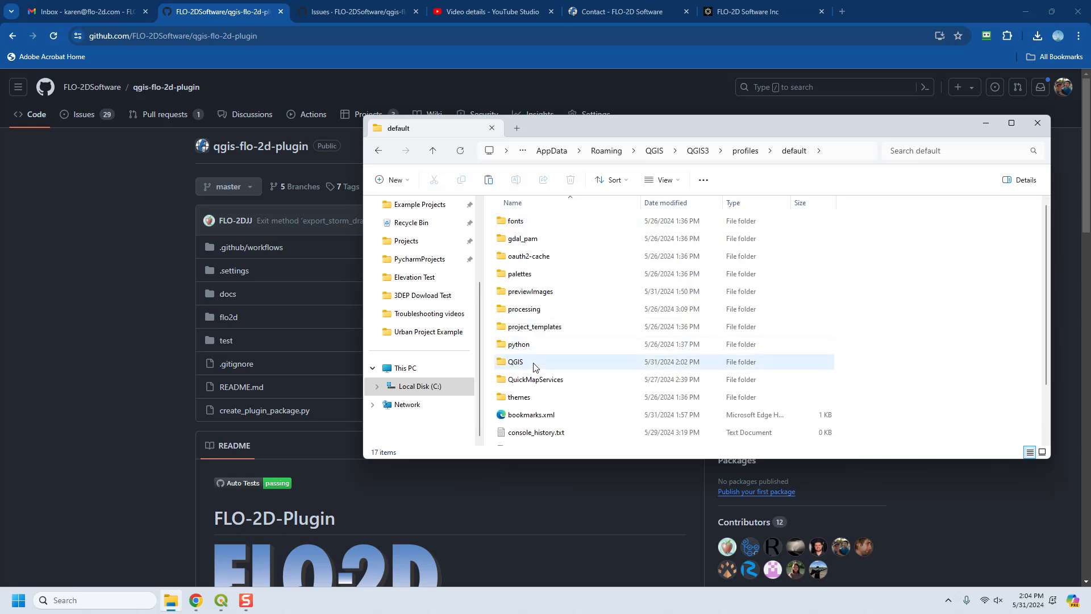
click(517, 348)
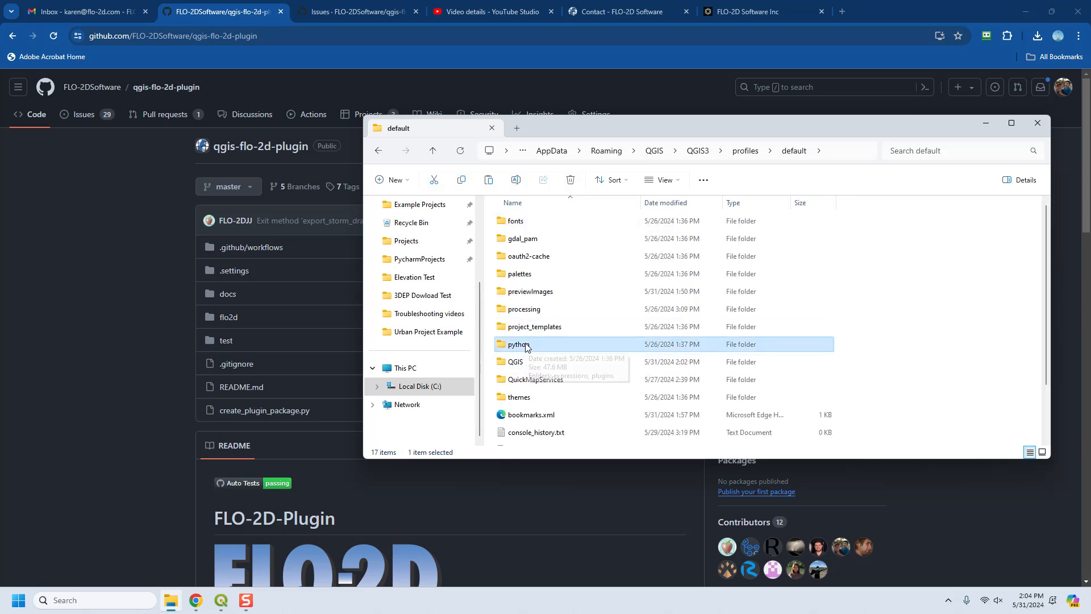
double_click(526, 346)
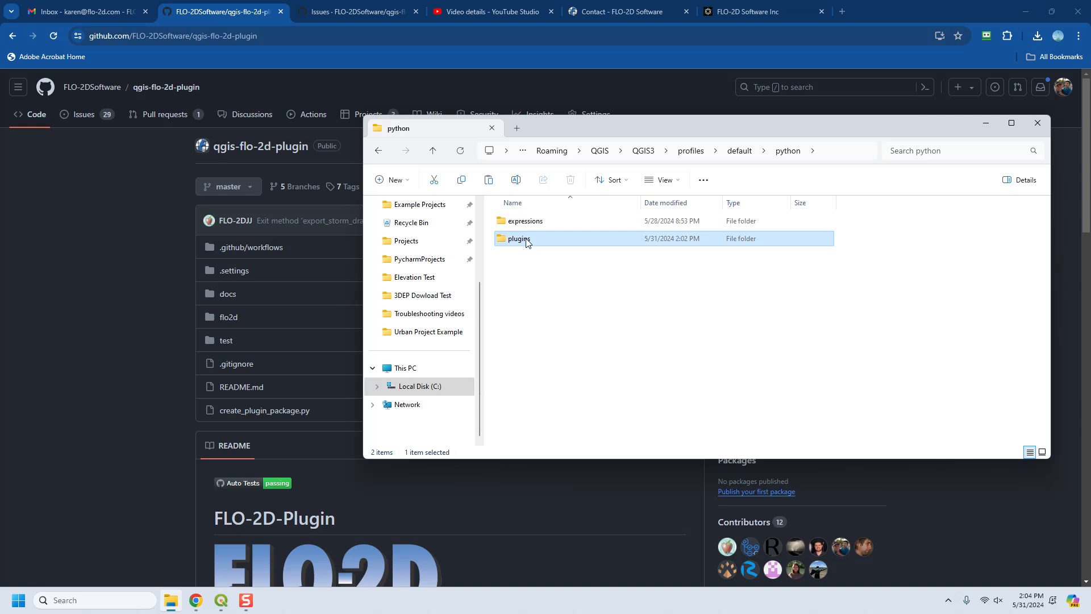
double_click(526, 239)
double_click(524, 256)
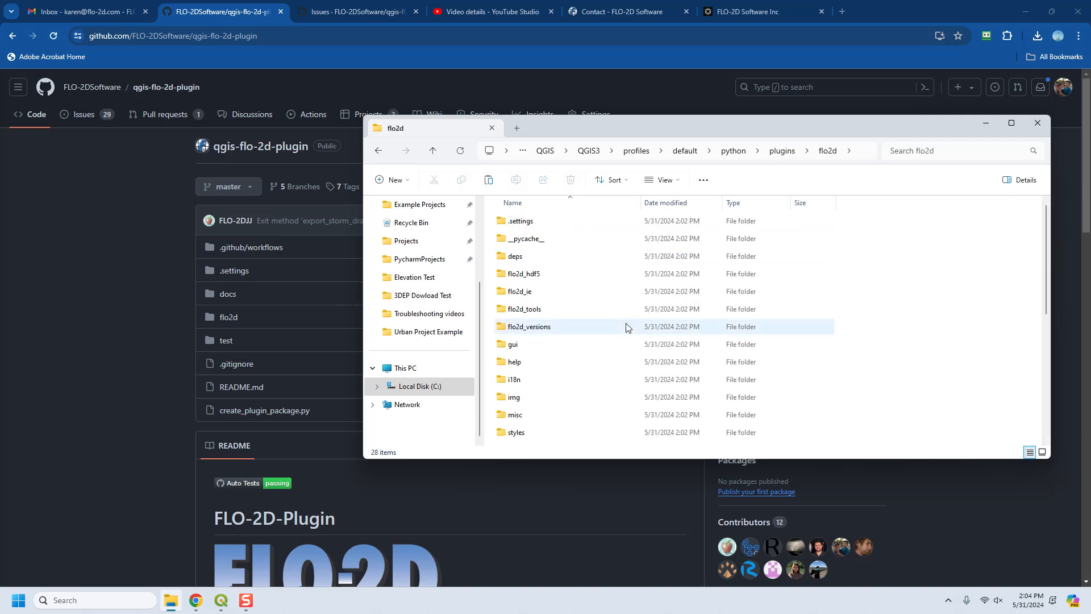
Permanently delete everything in the installed flo2d plugin folder and paste the copied repository files in its place.
key(ctrl+a)
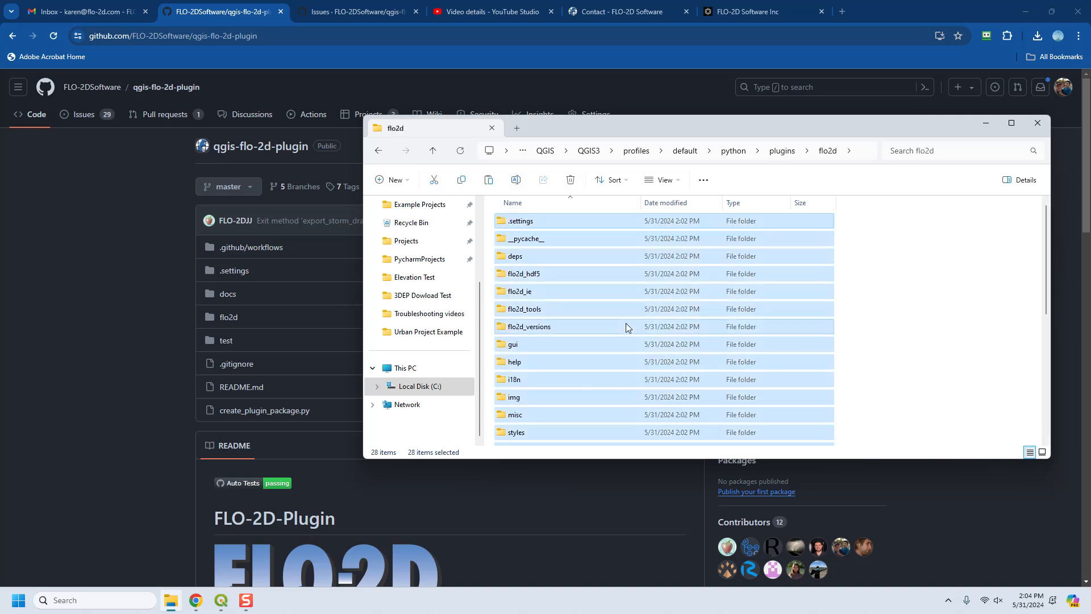
key(shift+Delete)
key(Return)
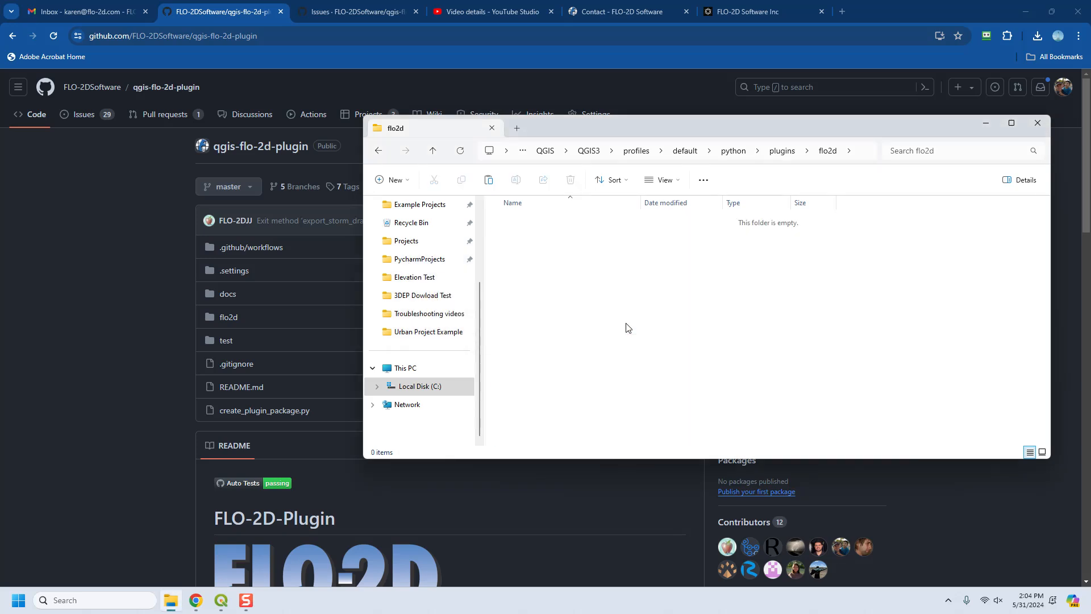
key(ctrl+v)
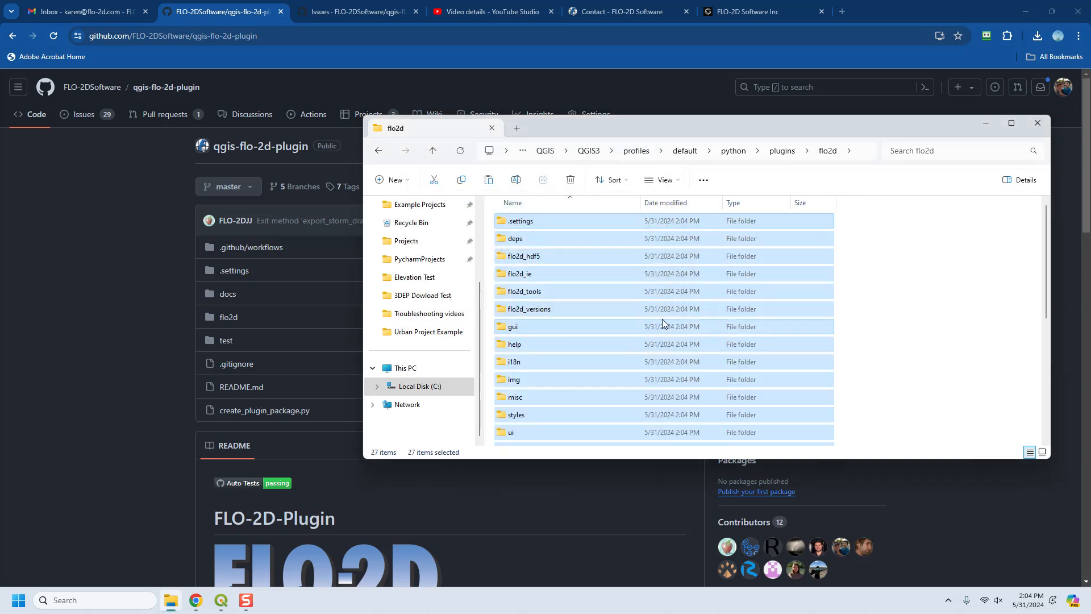
Switch to QGIS, restart it as QGIS Desktop 3.36.3, and close the File Explorer window.
click(230, 601)
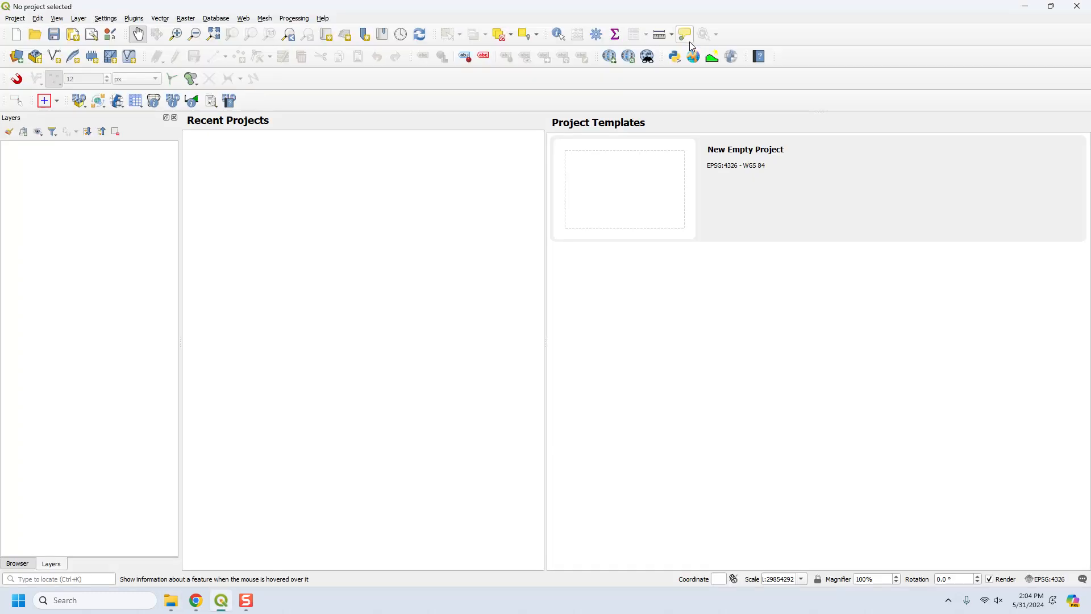
click(1076, 5)
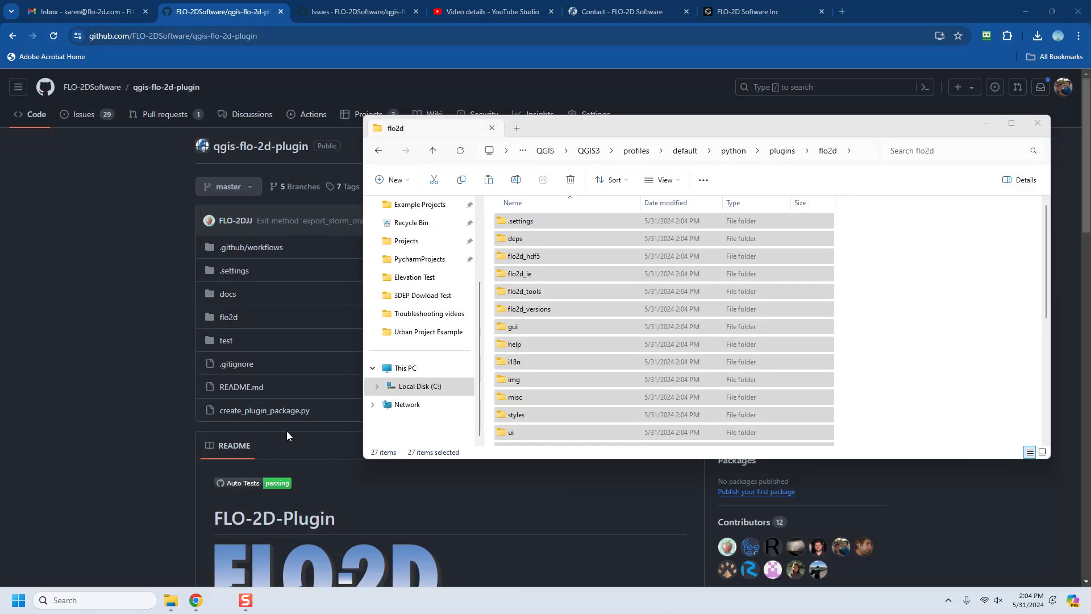
click(16, 604)
click(333, 272)
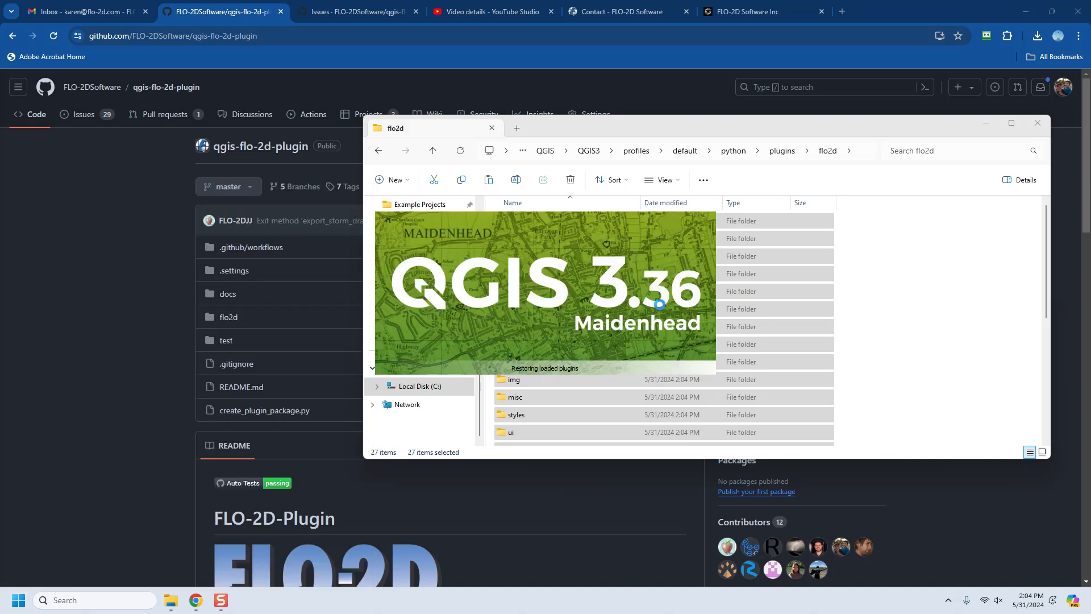
click(1037, 123)
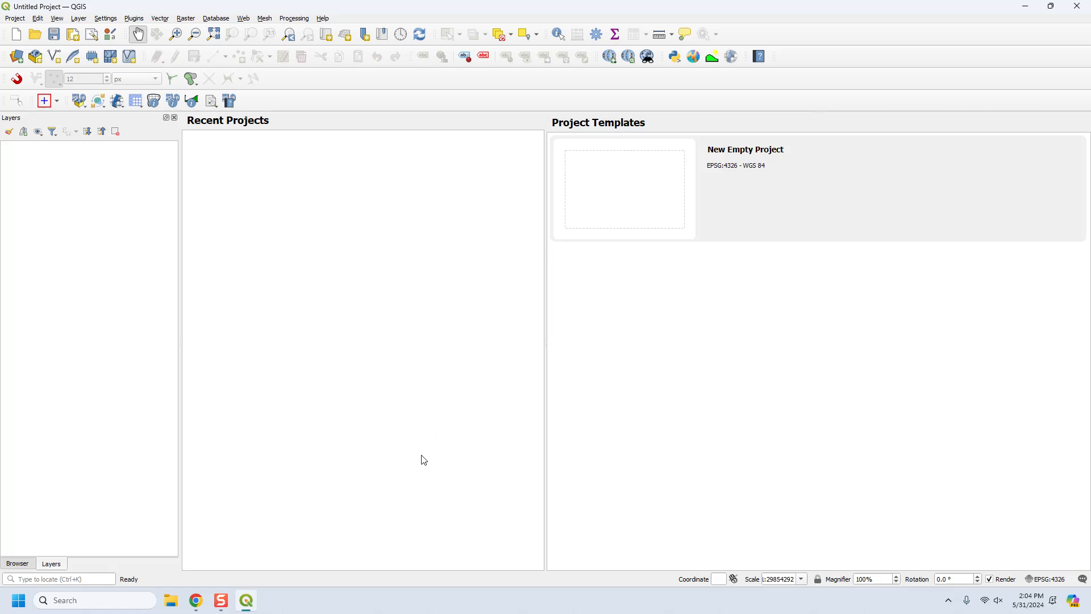
Close QGIS and launch QGIS Desktop 3.36.3 again from the desktop.
click(1077, 7)
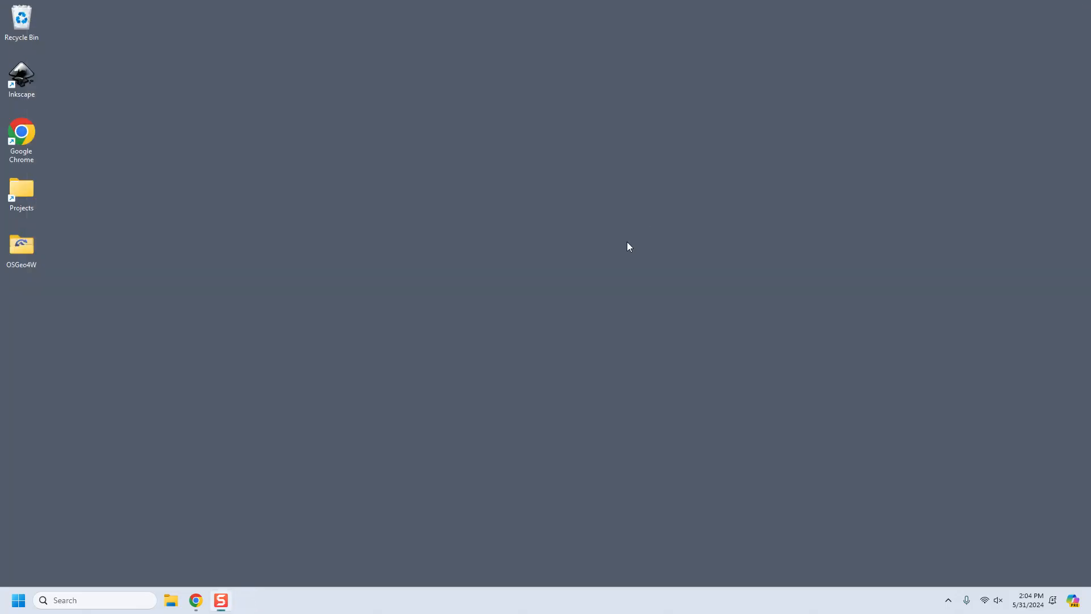
click(20, 600)
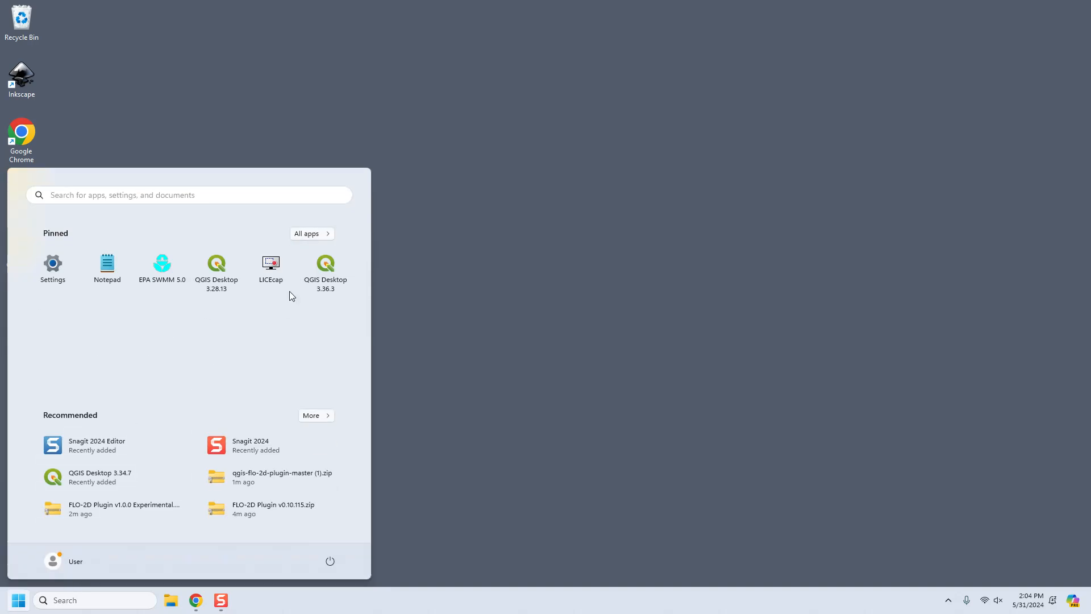
click(344, 276)
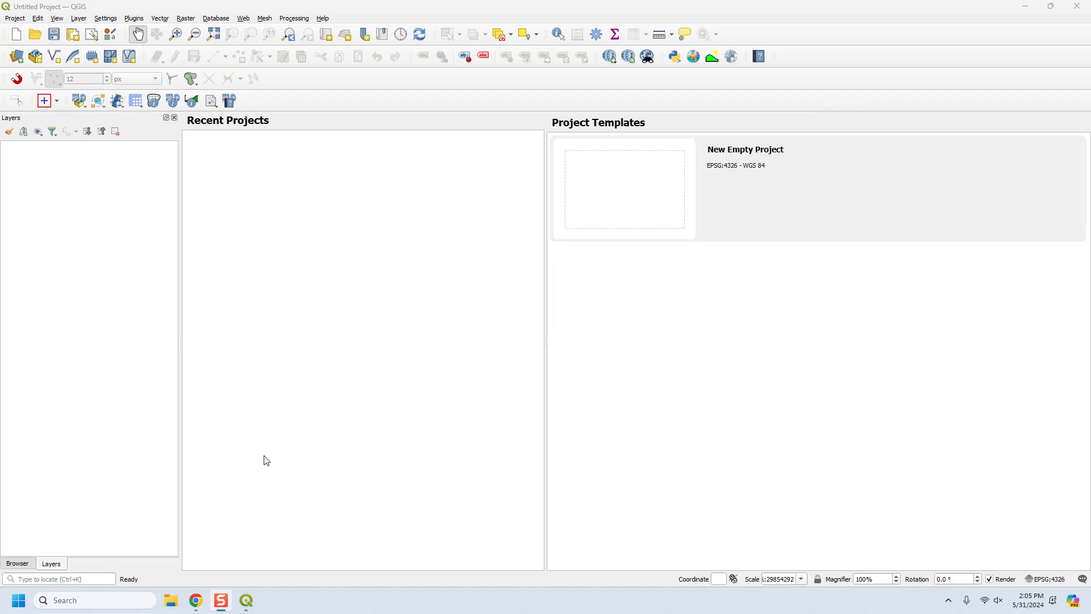
Switch to File Explorer, examine the files in Example Projects\Examples\Urban Project Example, and minimize the window.
click(172, 604)
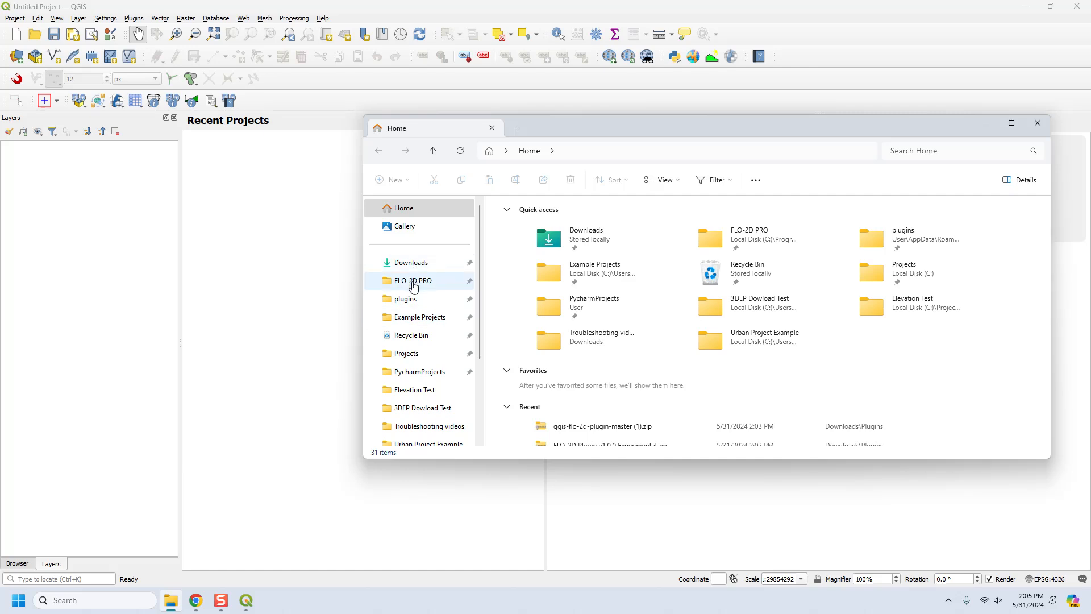
click(413, 285)
click(436, 322)
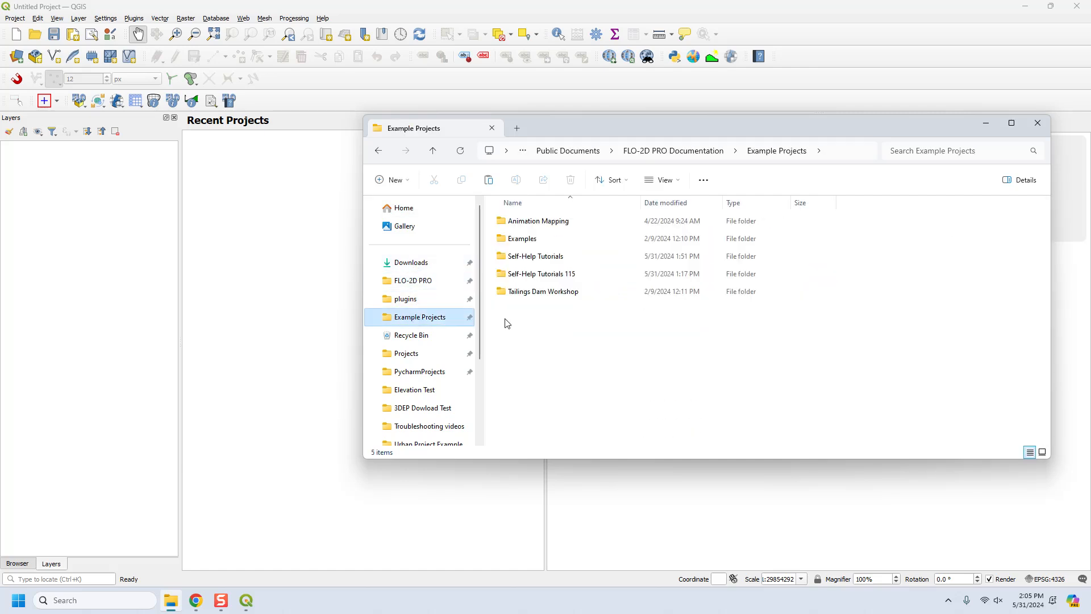
double_click(527, 239)
double_click(532, 314)
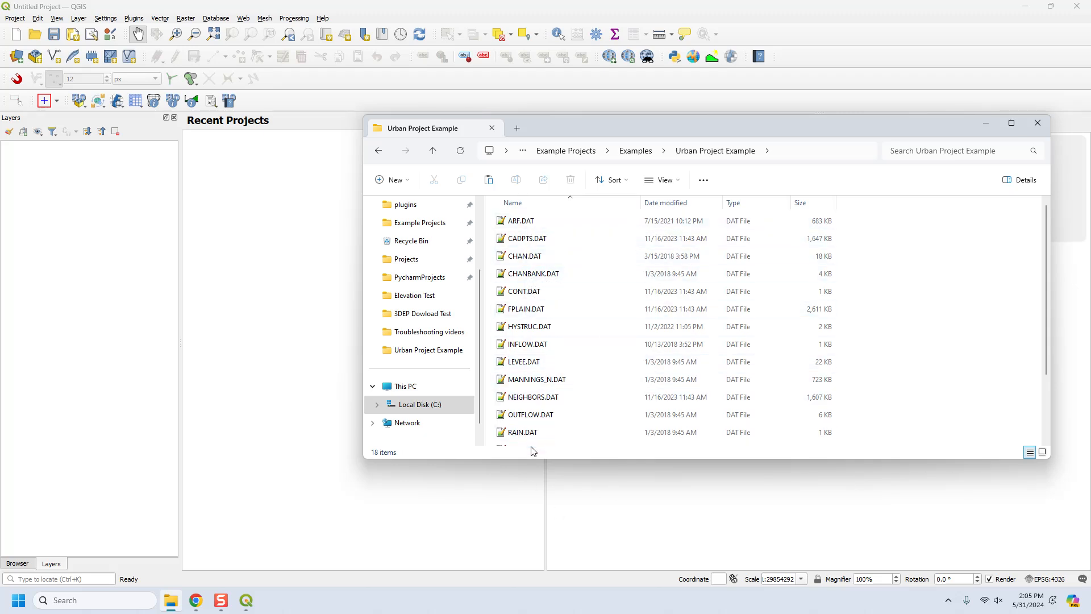
drag(539, 459, 539, 521)
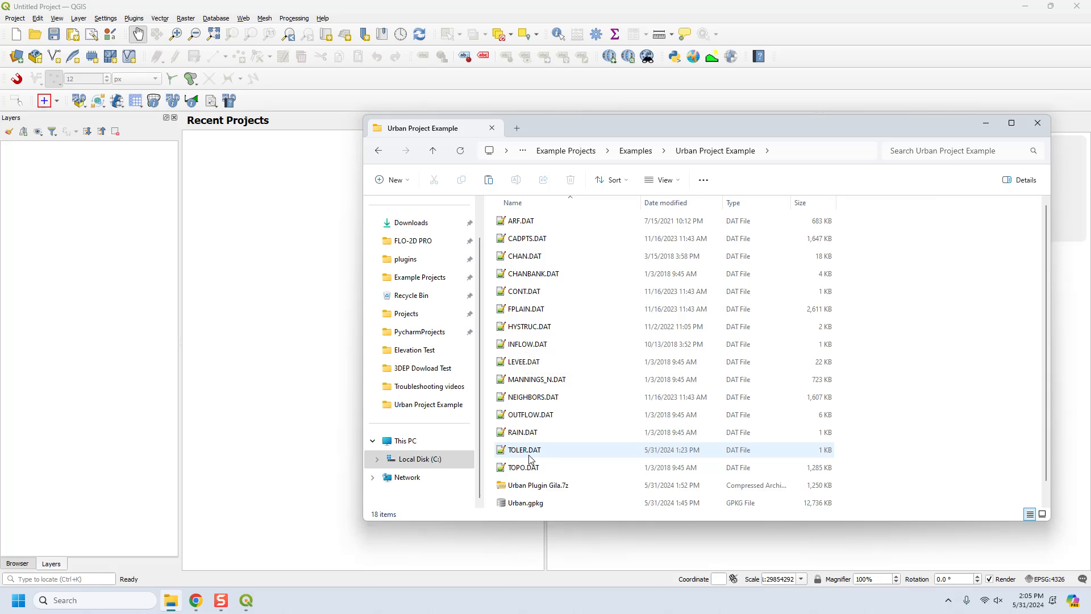
click(985, 123)
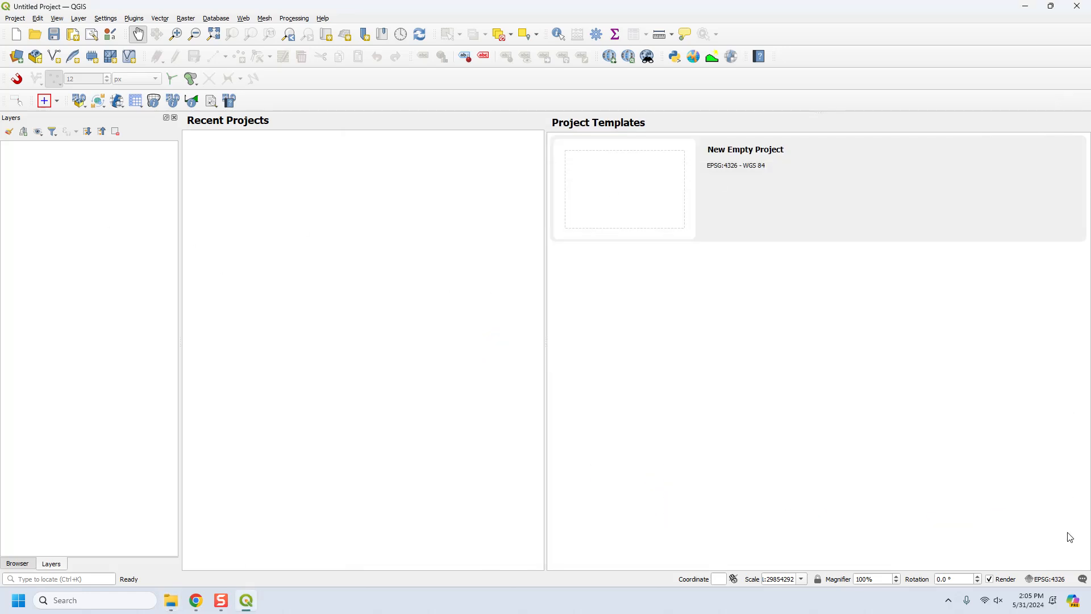
Set the project coordinate reference system to ESRI:102645 - NAD_1983_StatePlane_California_V_FIPS_0405_Feet.
click(1053, 588)
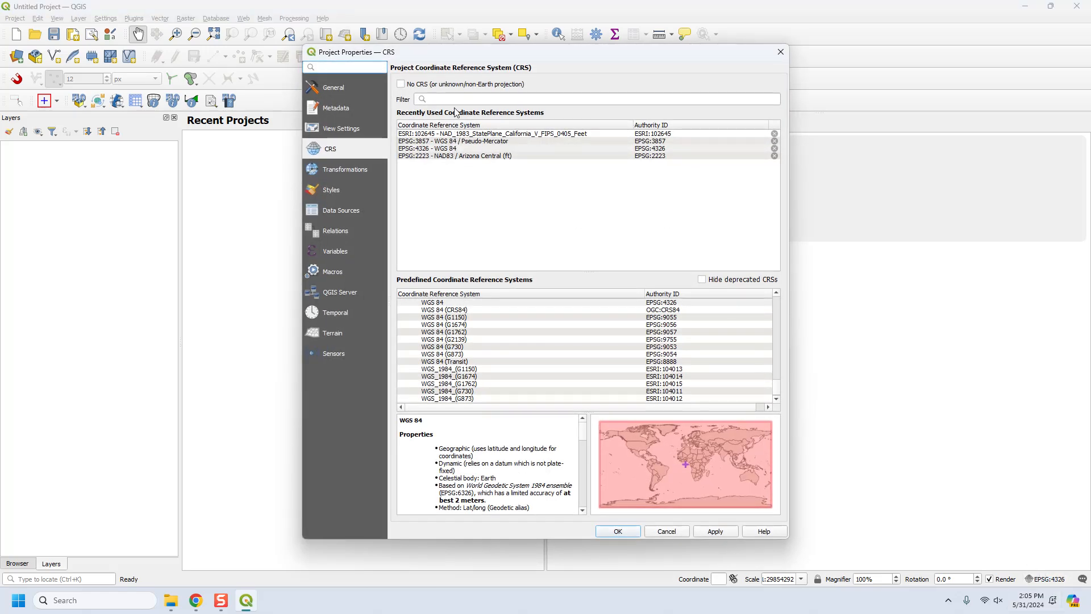
click(449, 134)
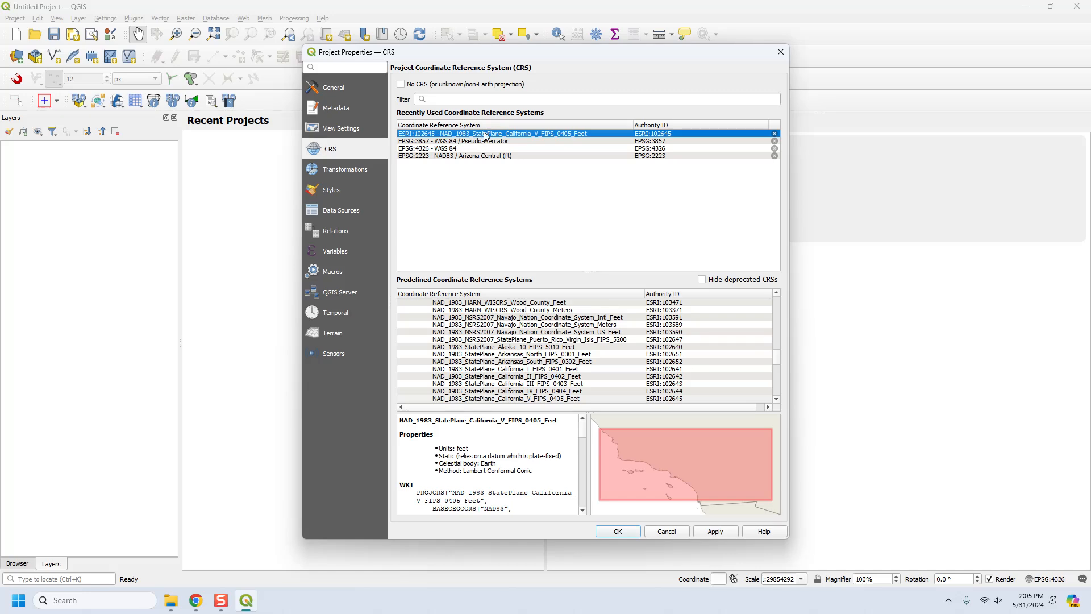
click(609, 532)
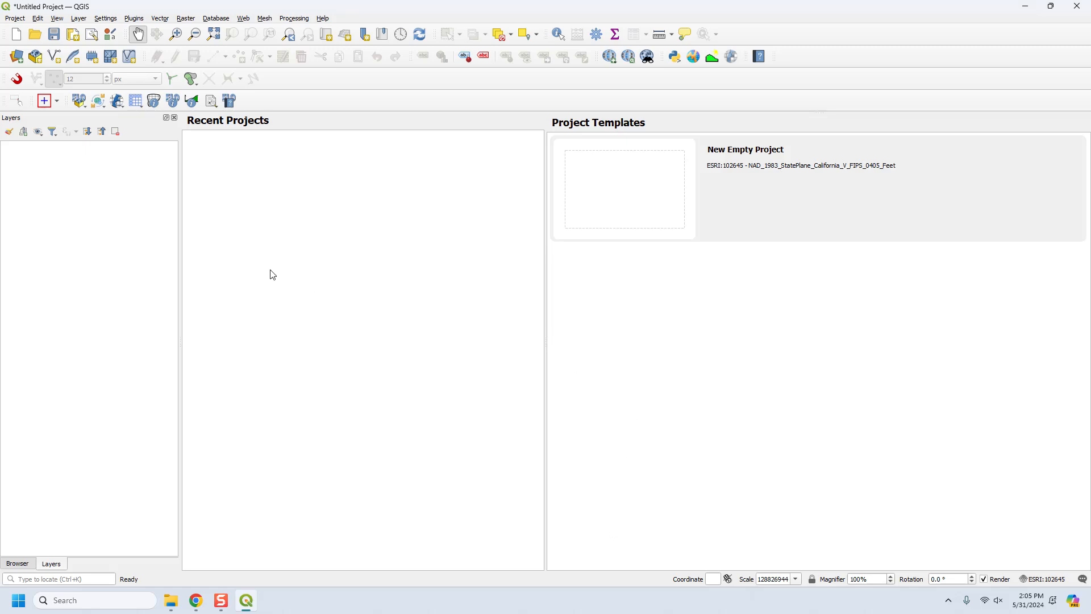
Create a new FLO-2D project GeoPackage named Urban Gila in the Urban Project Example folder.
click(80, 101)
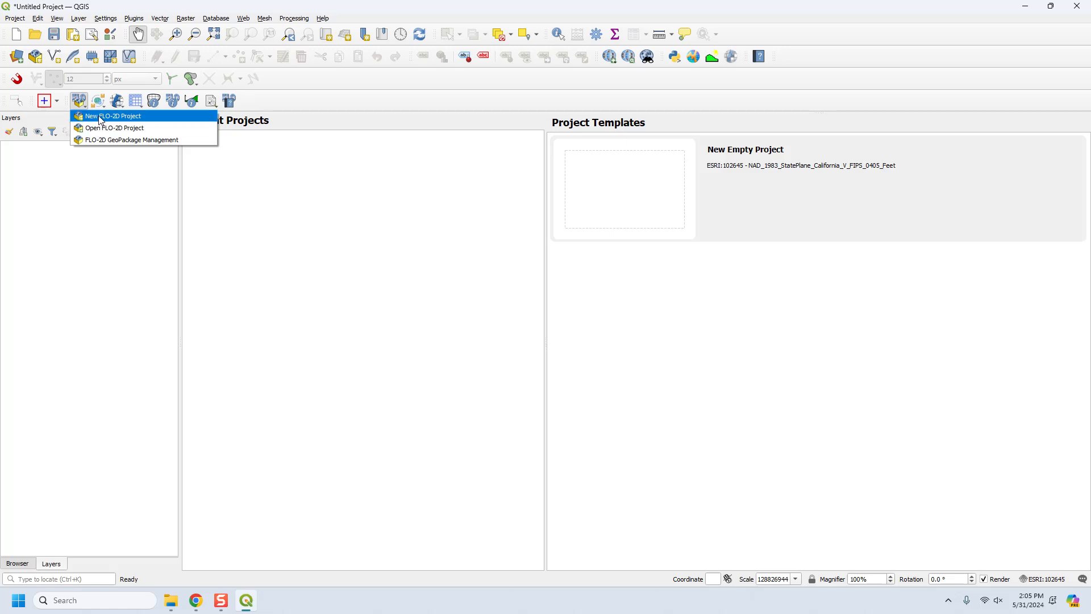
click(102, 117)
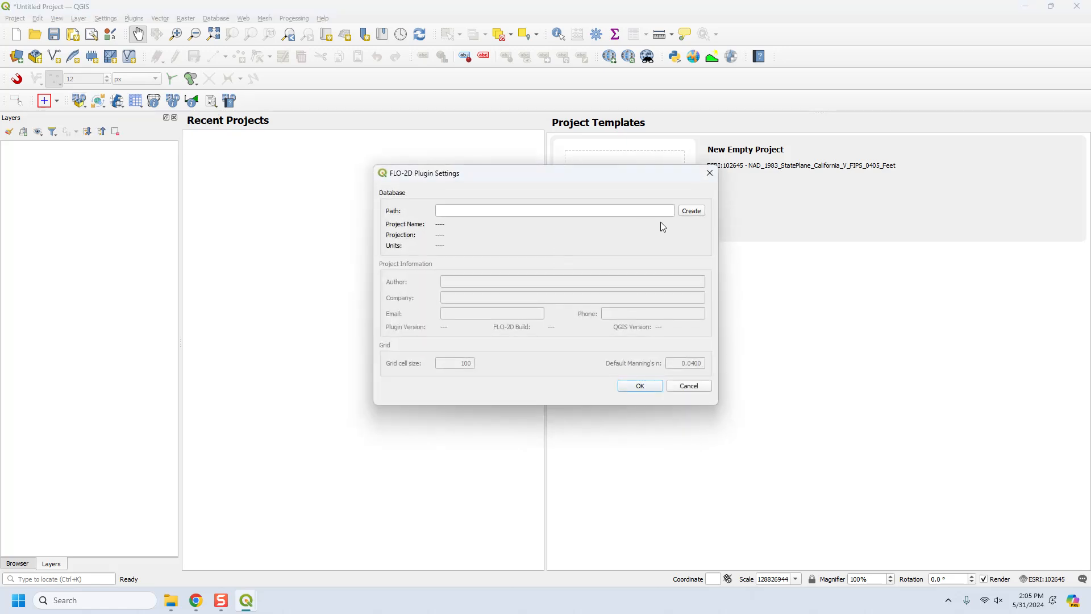
click(692, 212)
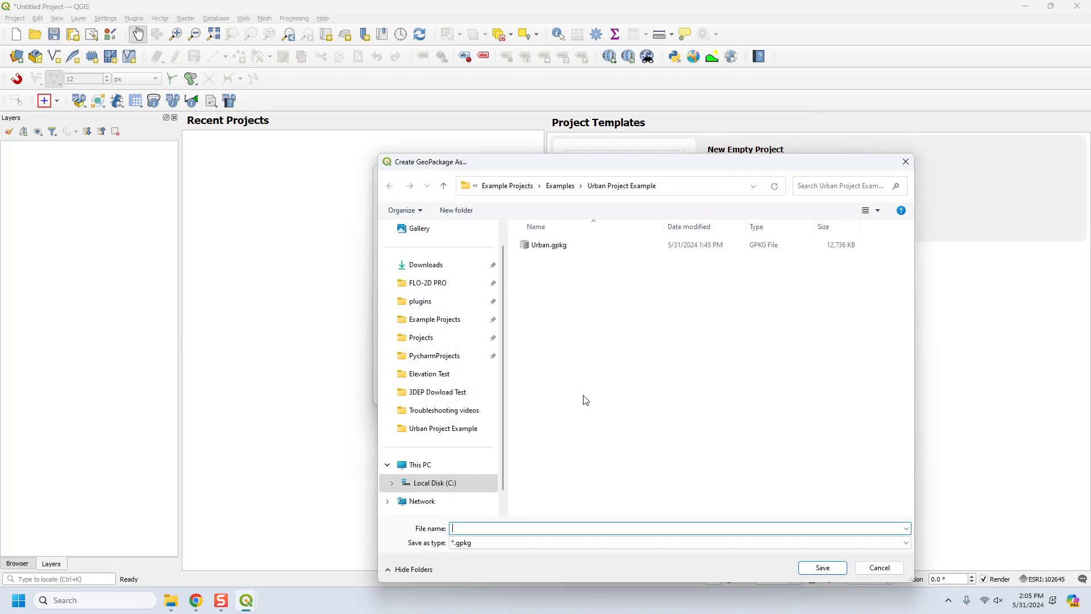
text(Ur)
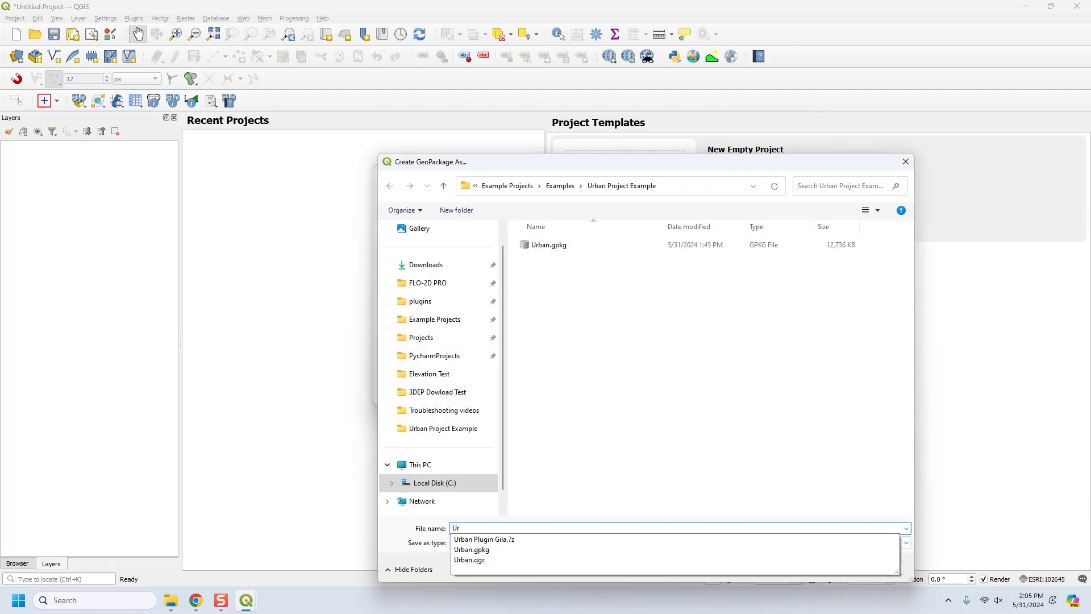
text(ban )
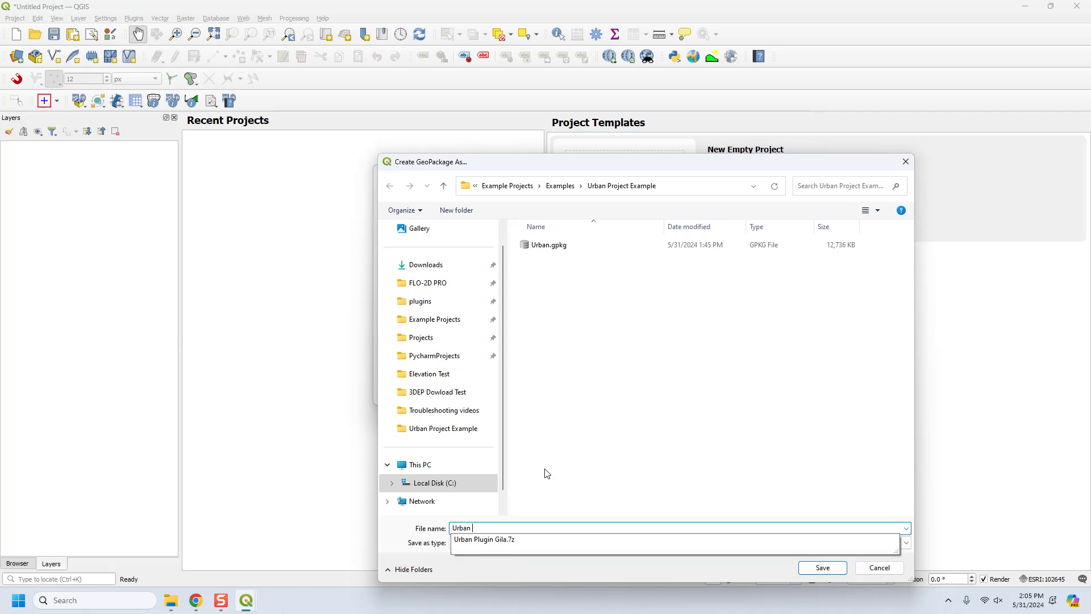
text(Gi)
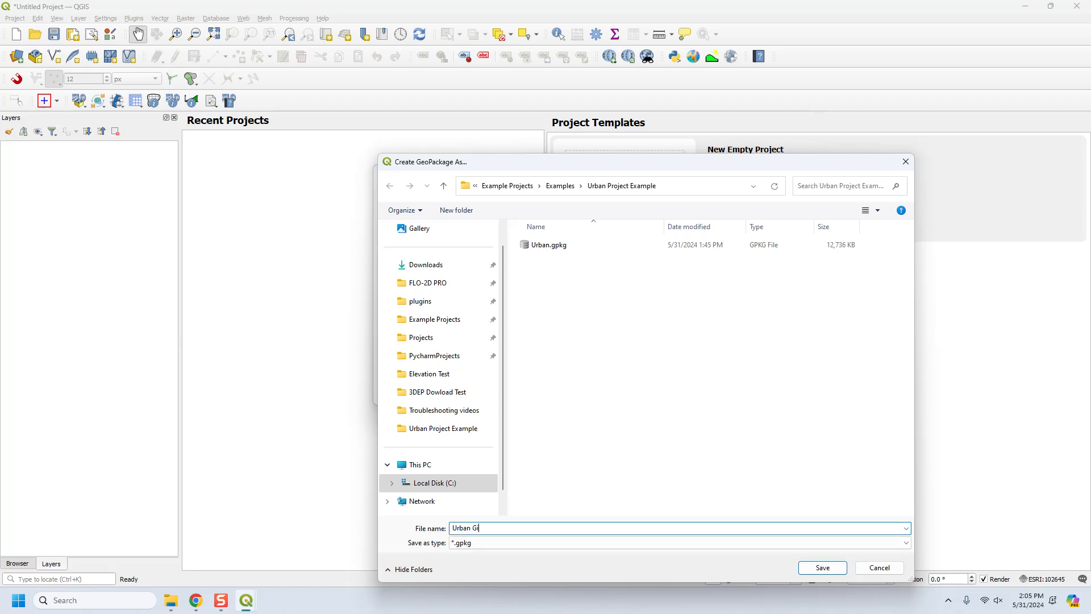
click(812, 568)
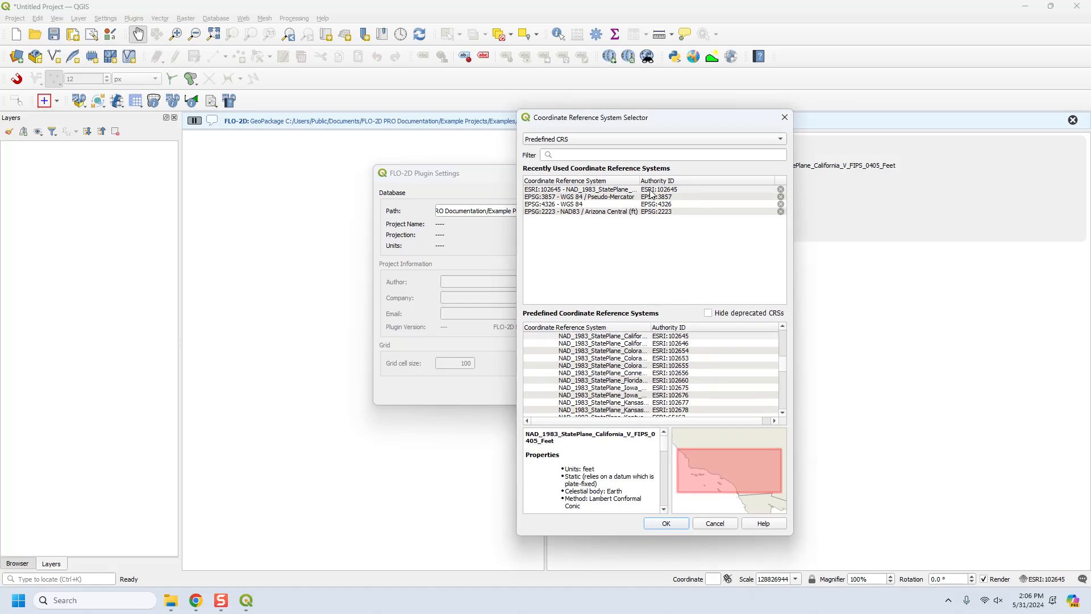
Assign ESRI:102645 - NAD_1983_StatePlane_California_V_FIPS_0405_Feet to the GeoPackage and accept the FLO-2D plugin settings.
click(652, 189)
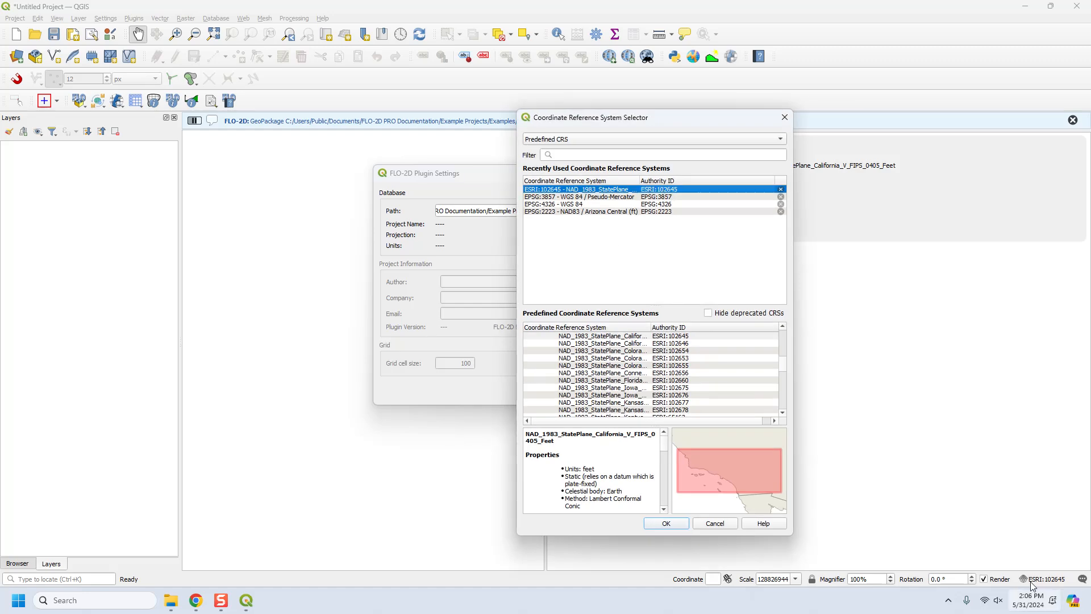
click(666, 523)
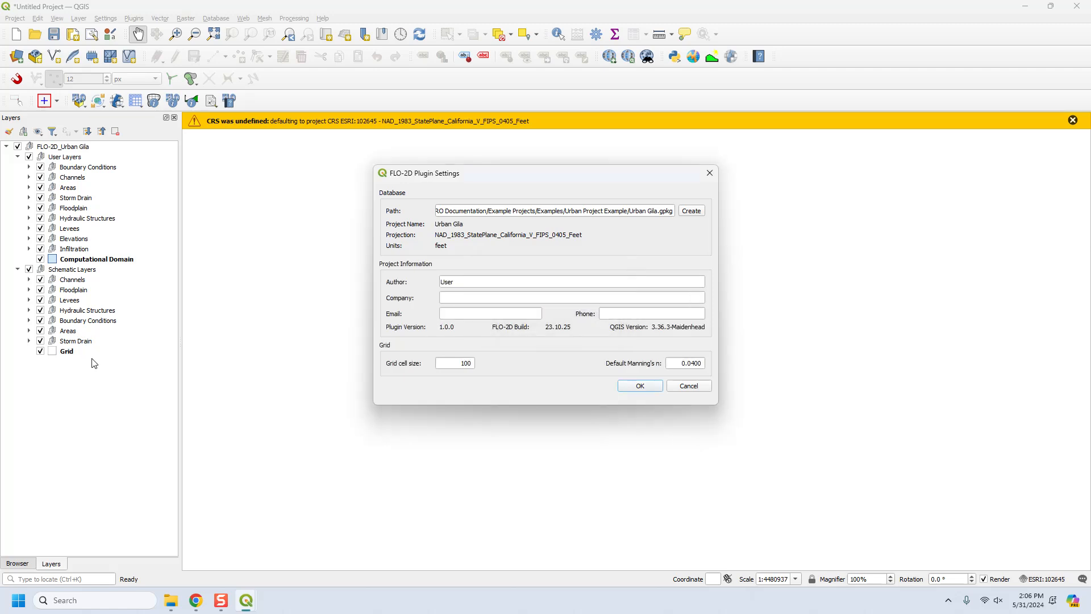
click(640, 387)
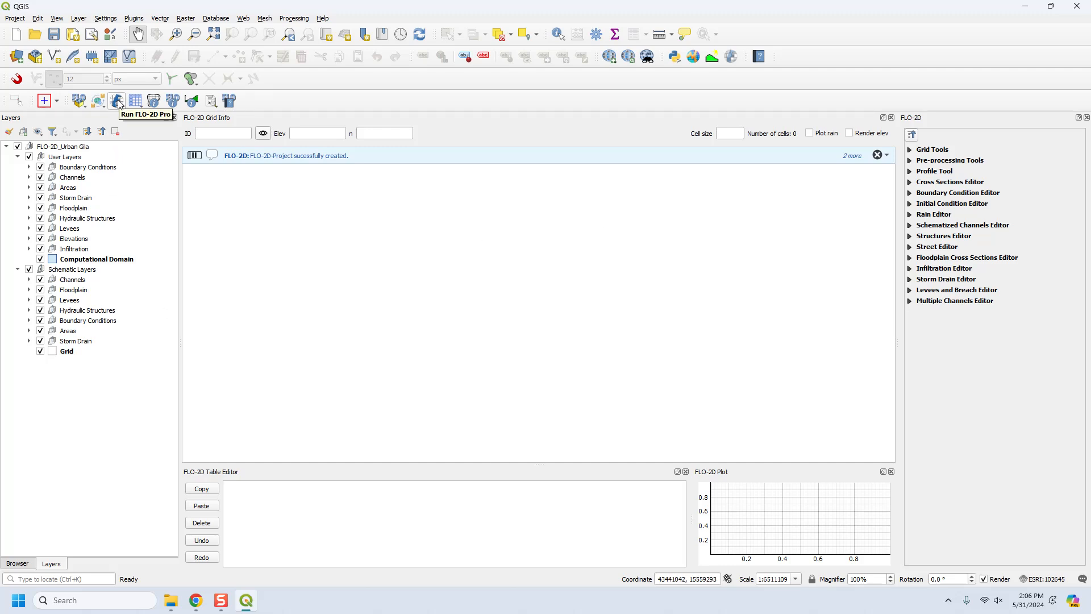
Import the FLO-2D DAT files using CONT.DAT from the Urban Project Example folder, with all available components selected.
click(100, 104)
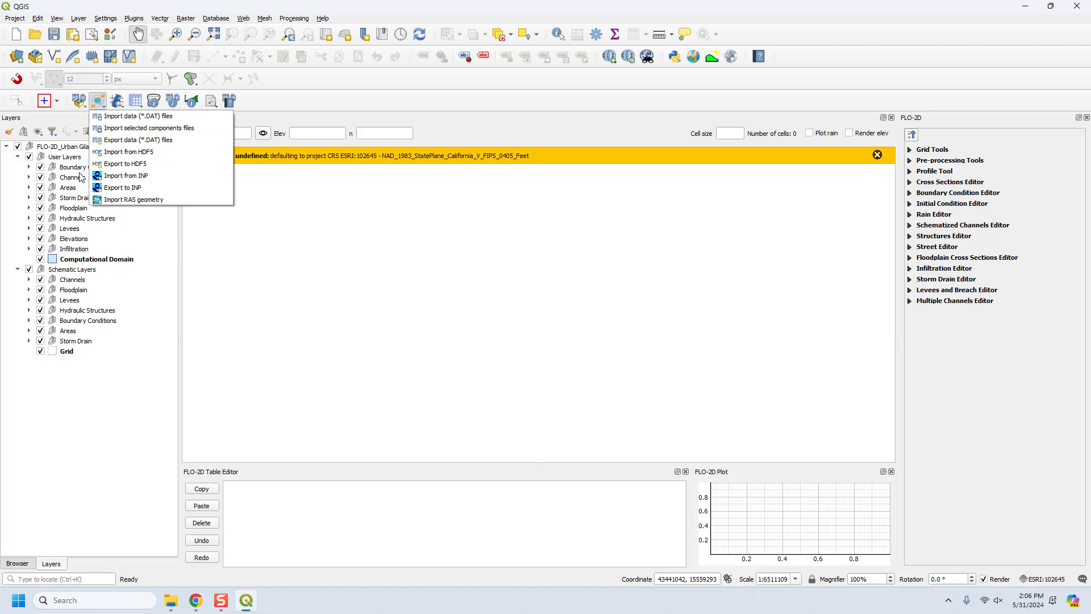
click(132, 117)
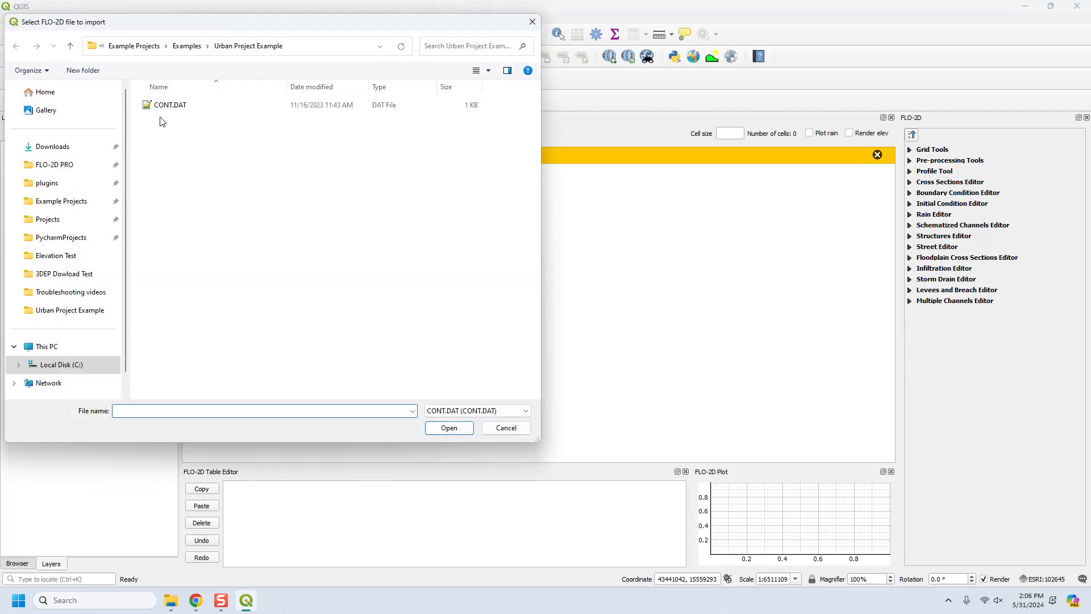
click(262, 104)
click(458, 427)
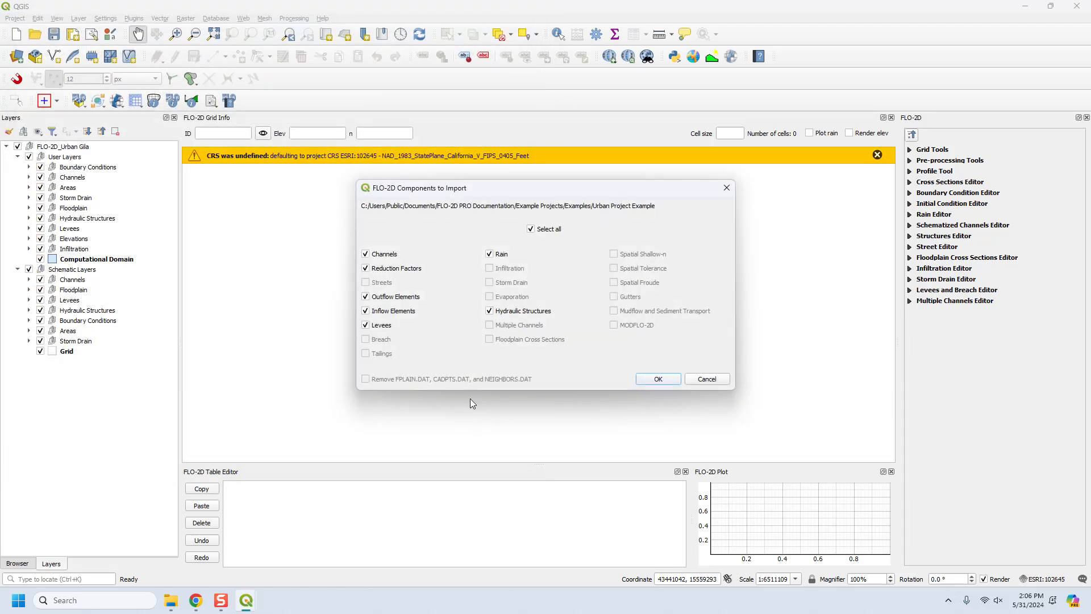
click(658, 379)
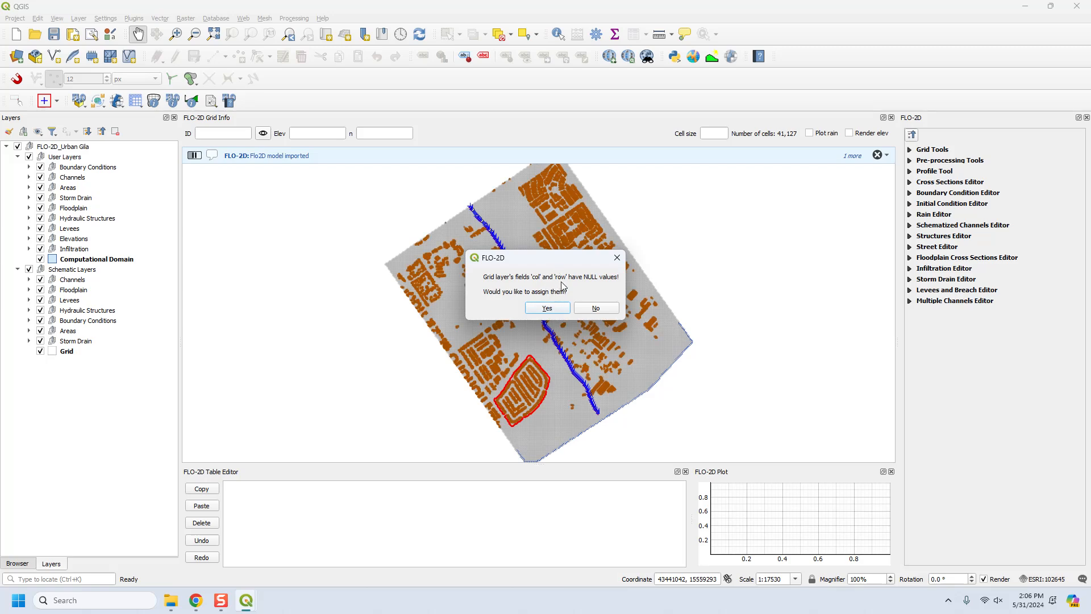
Decline assigning the grid layer's col and row values and dismiss the remaining import messages.
click(598, 309)
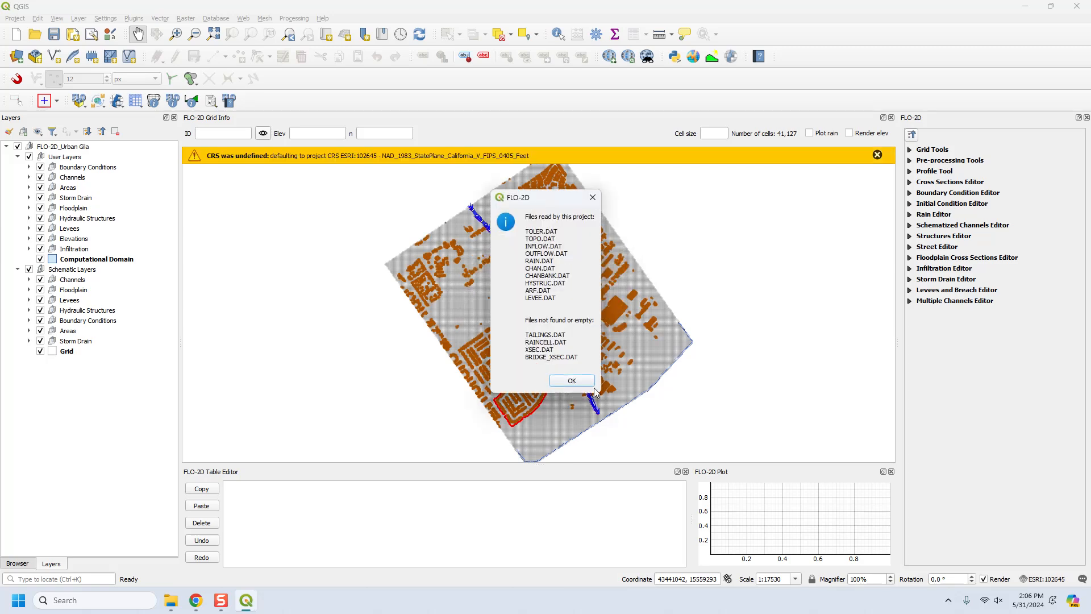
click(593, 379)
click(646, 311)
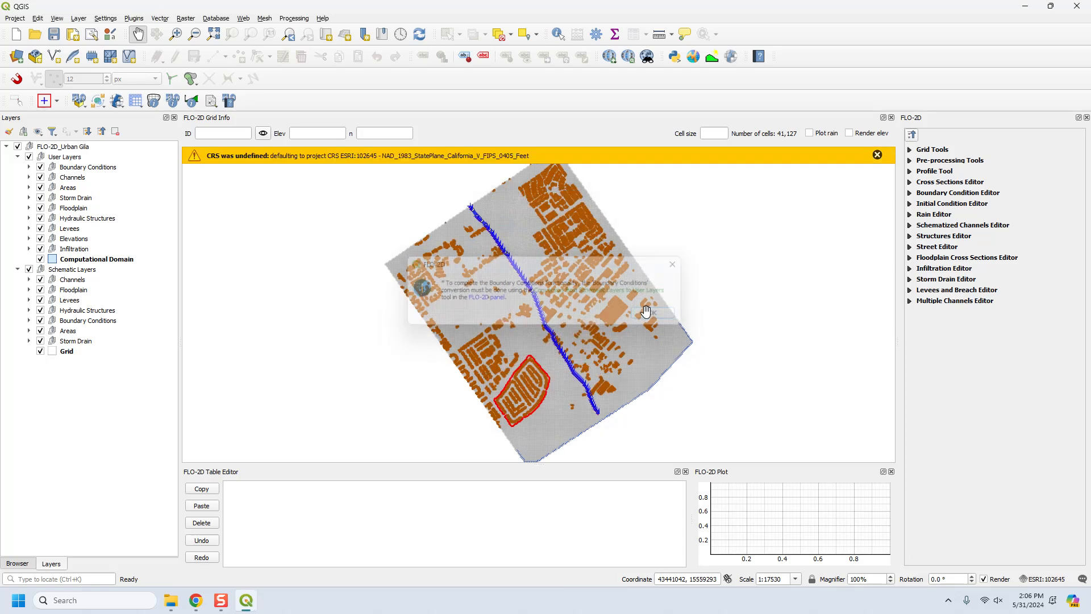
click(877, 155)
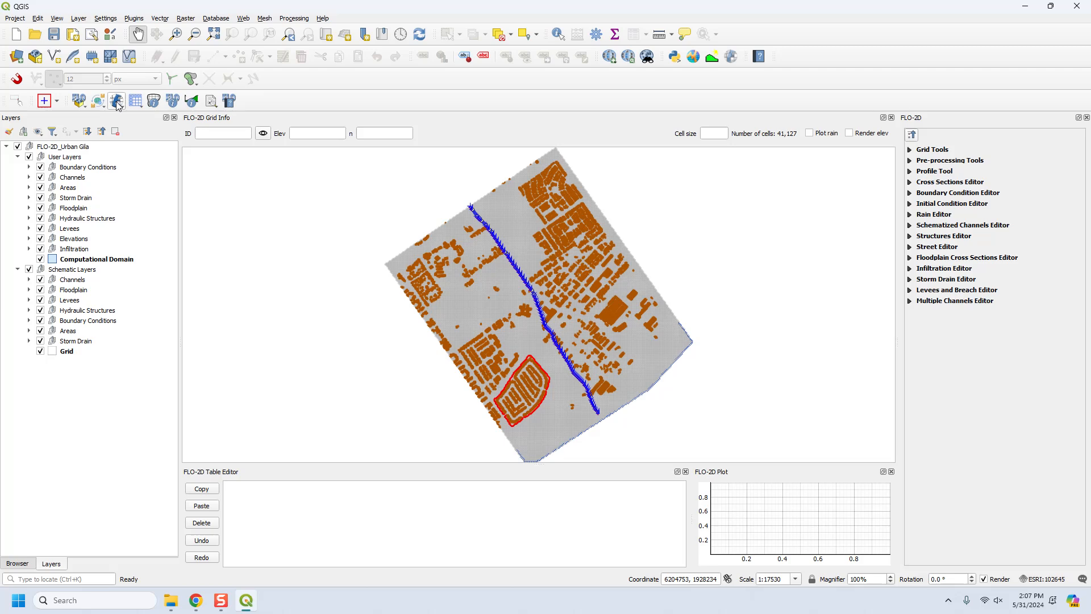
Convert the schematic layers to user layers for Computational Domain, Boundary Conditions, Hydraulic Structures and Levees.
click(135, 103)
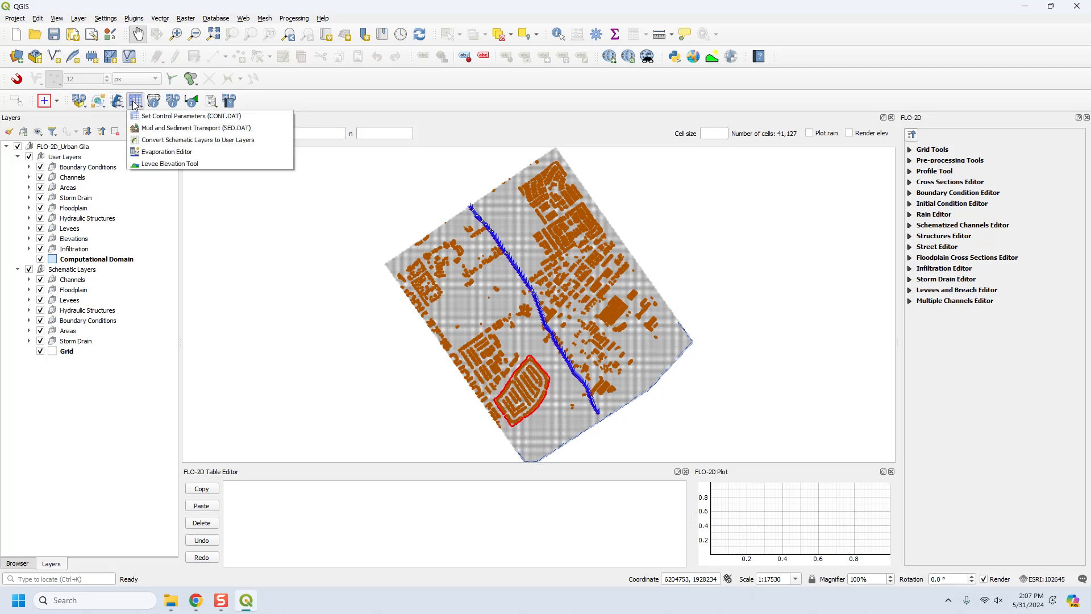
click(168, 142)
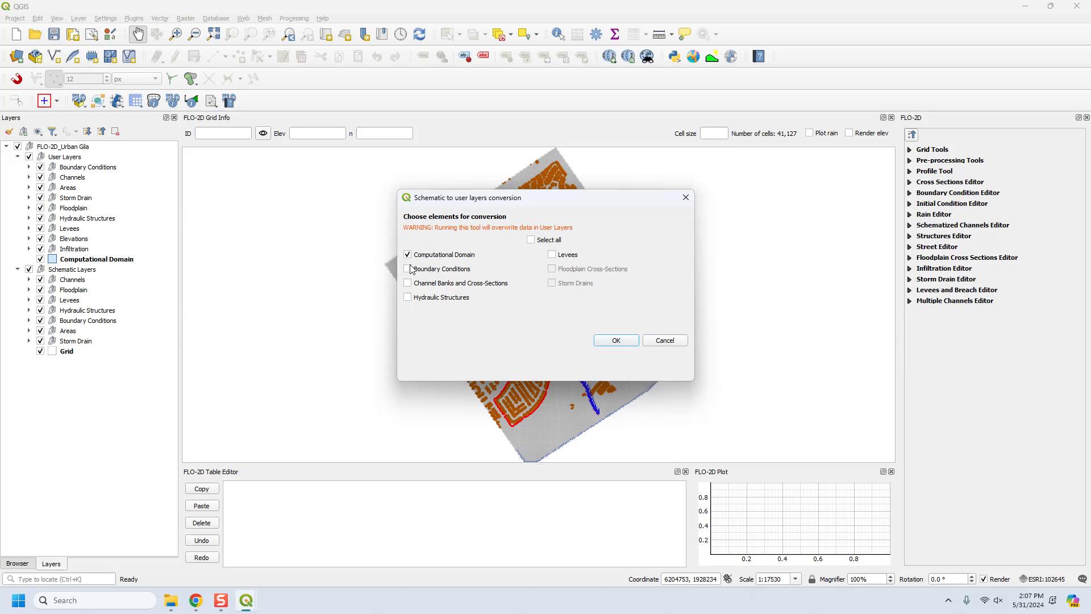
click(411, 270)
drag(470, 198, 189, 193)
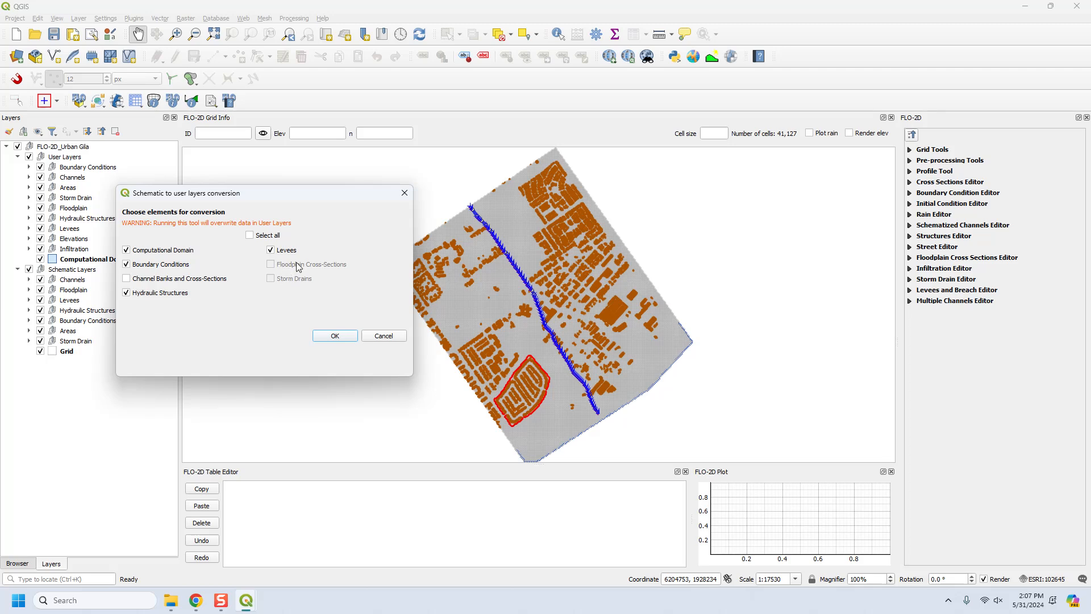
click(335, 337)
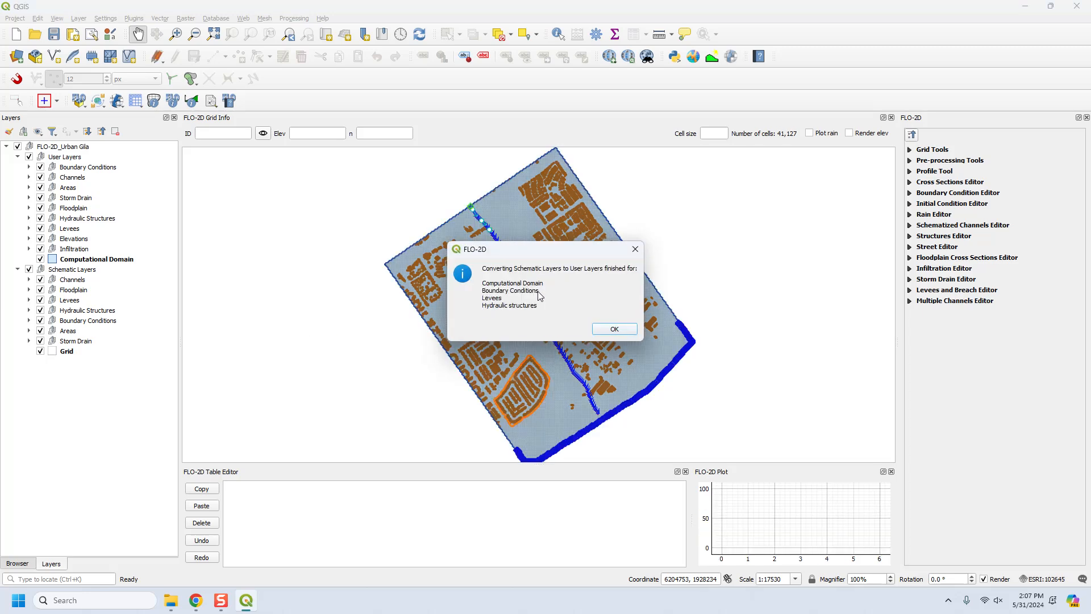
click(606, 330)
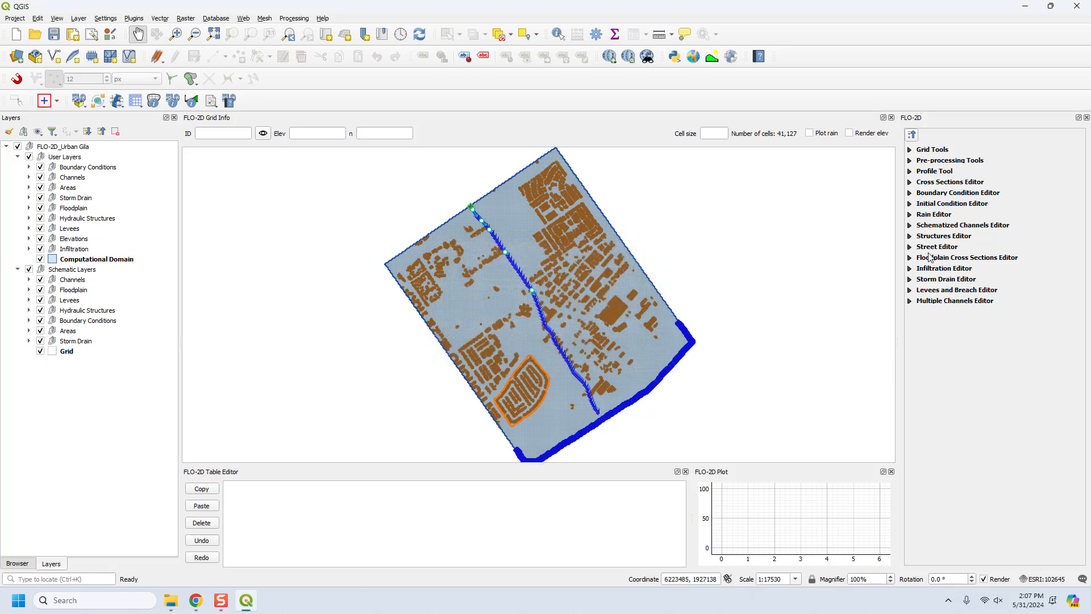
Examine the hydraulic structures in the Structures Editor, from BNS10 and BNS11 onward, centring the map on each, and collapse the editor.
click(910, 237)
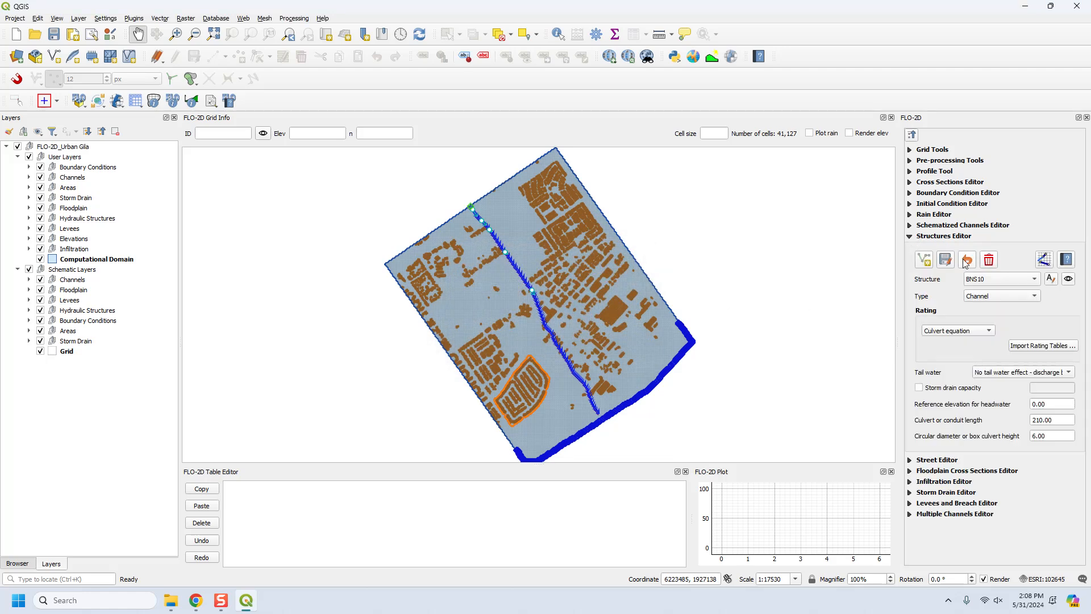
click(981, 279)
click(980, 280)
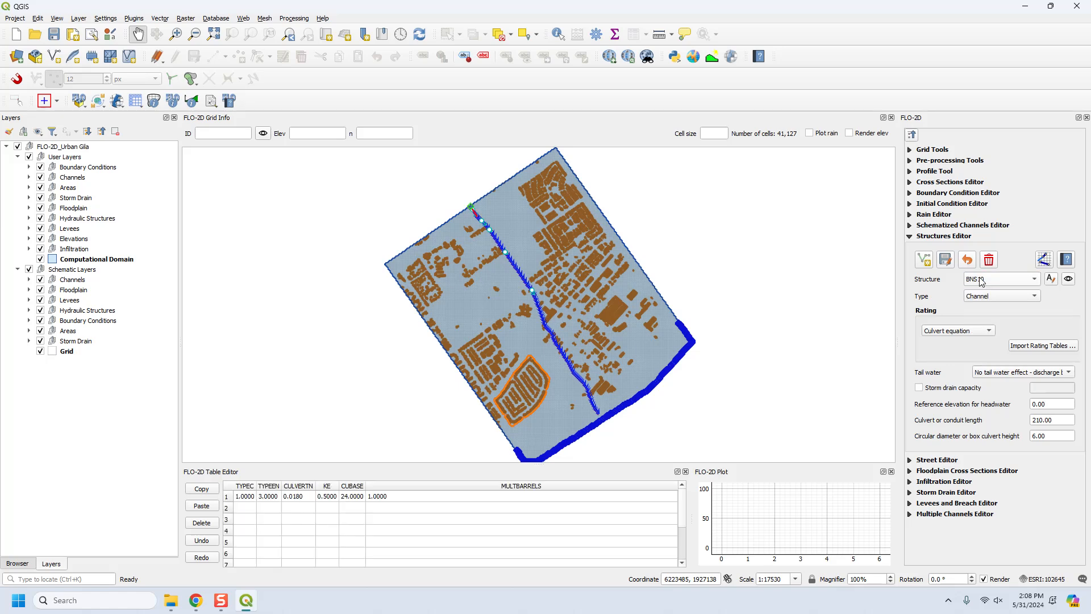
click(1069, 279)
click(1026, 280)
click(1017, 291)
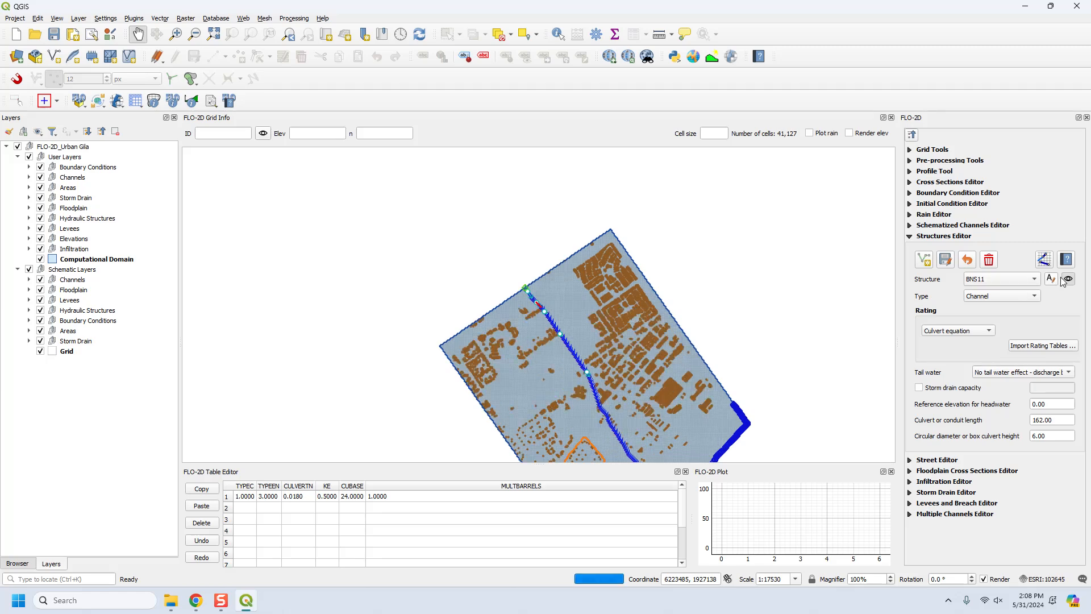
scroll(977, 280, down, 1)
scroll(977, 280, down, 3)
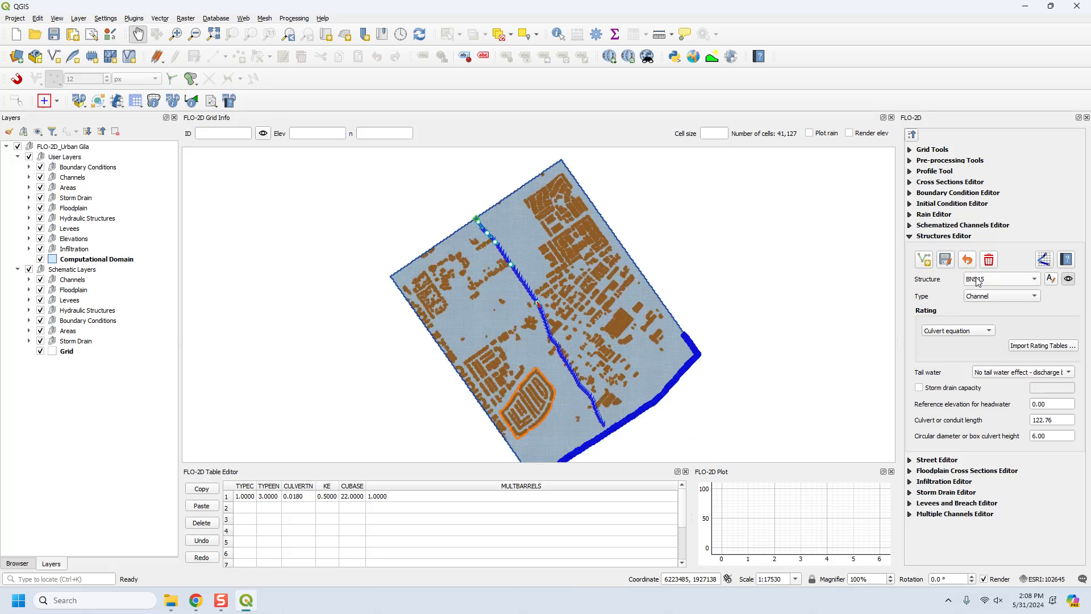
scroll(977, 279, up, 5)
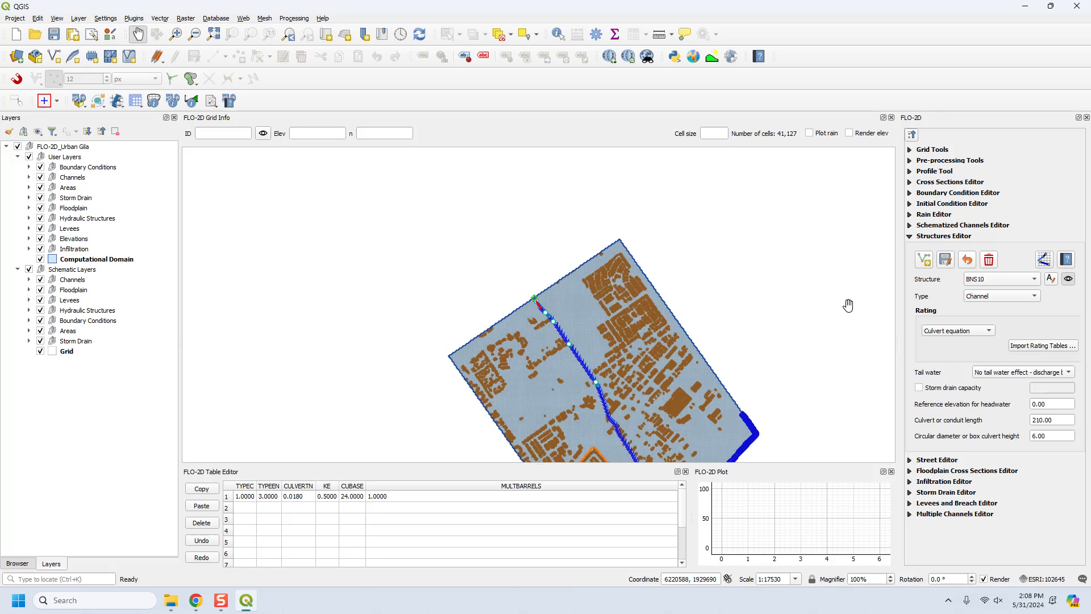
click(911, 236)
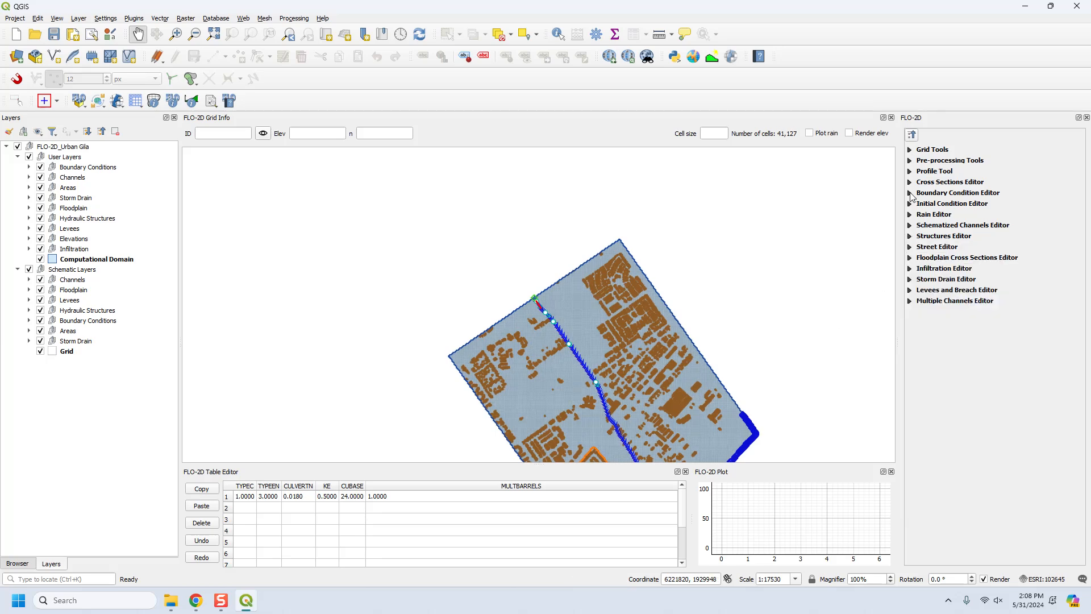
Examine Inflow 1 in the Boundary Condition Editor, centring the map on it and viewing its hydrograph.
click(909, 193)
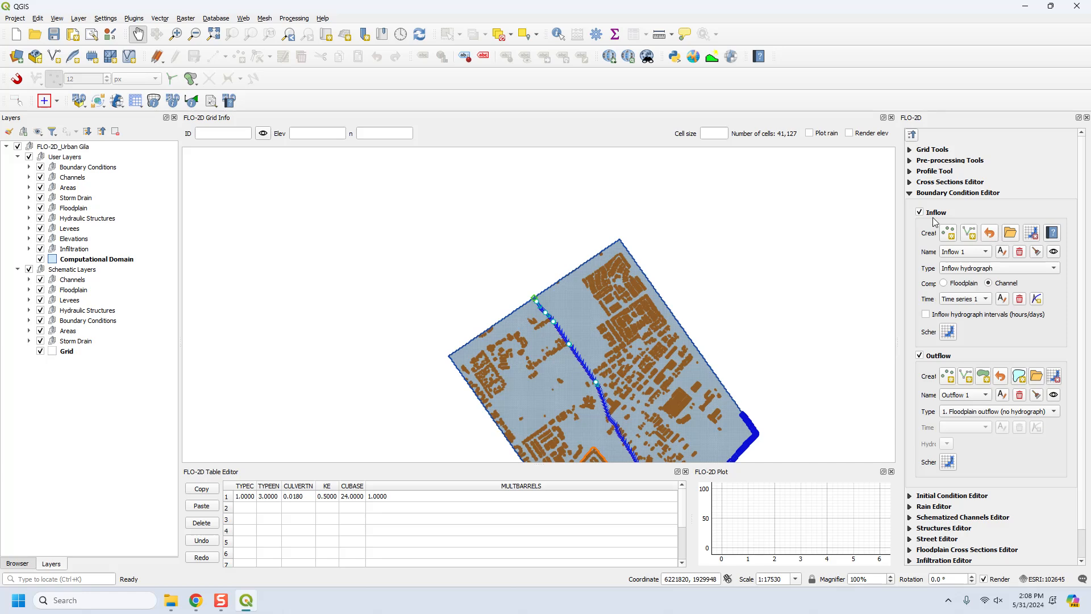
click(969, 257)
click(1056, 252)
click(961, 253)
click(962, 255)
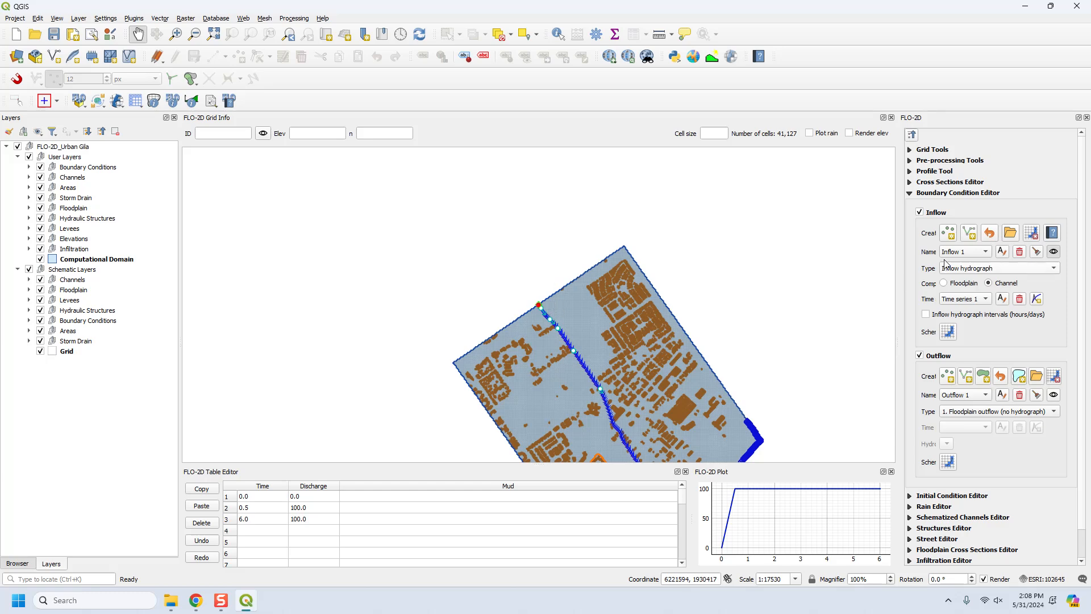
Browse the outflow boundary conditions and locate Outflow 142 on the map along the domain's downstream edge.
click(959, 397)
click(959, 389)
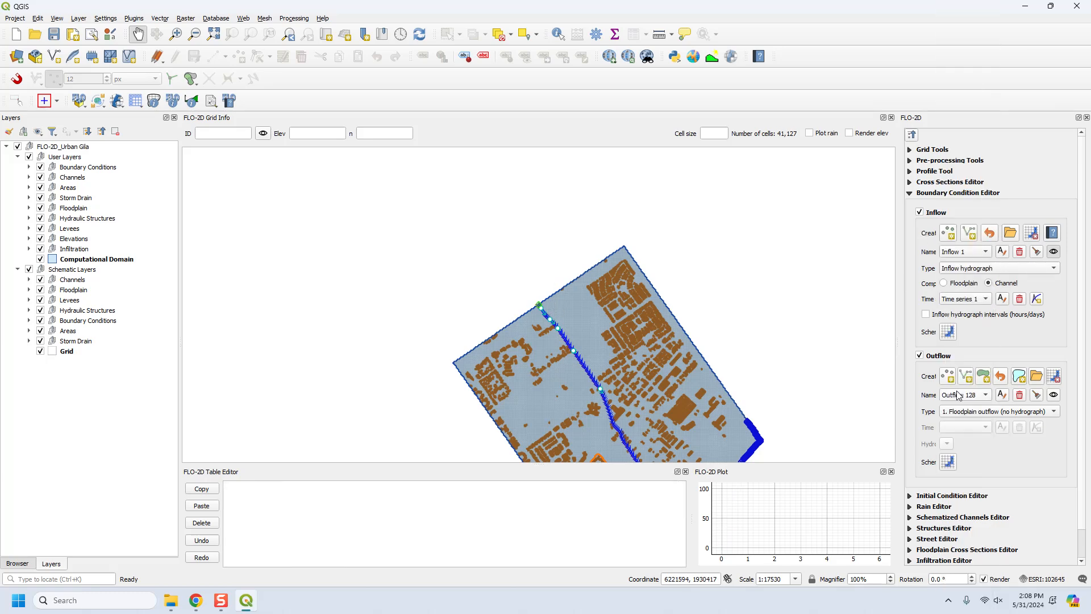
click(1057, 394)
click(945, 391)
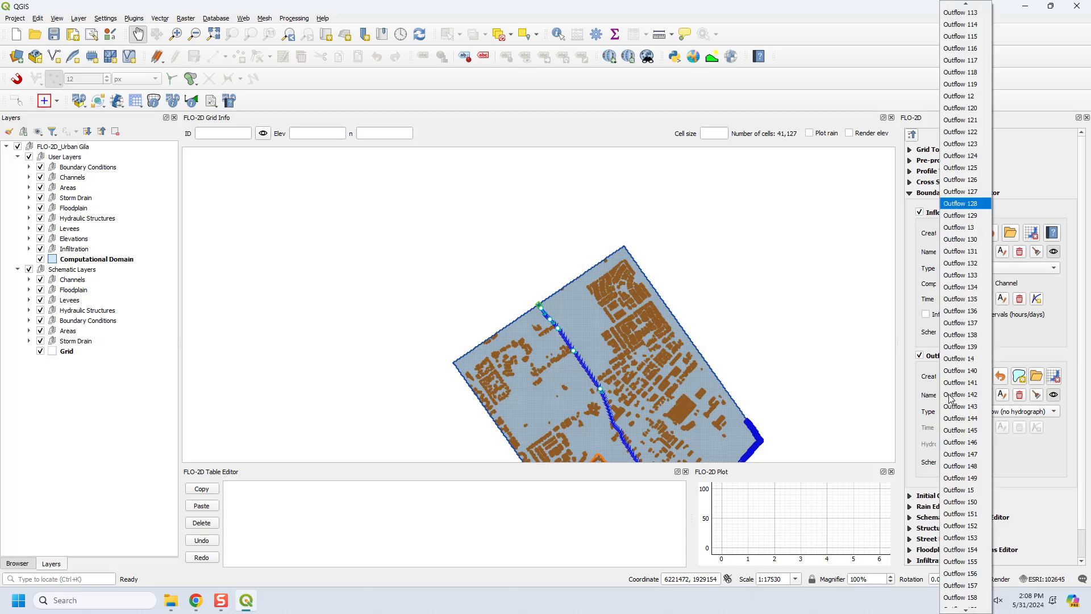
click(966, 203)
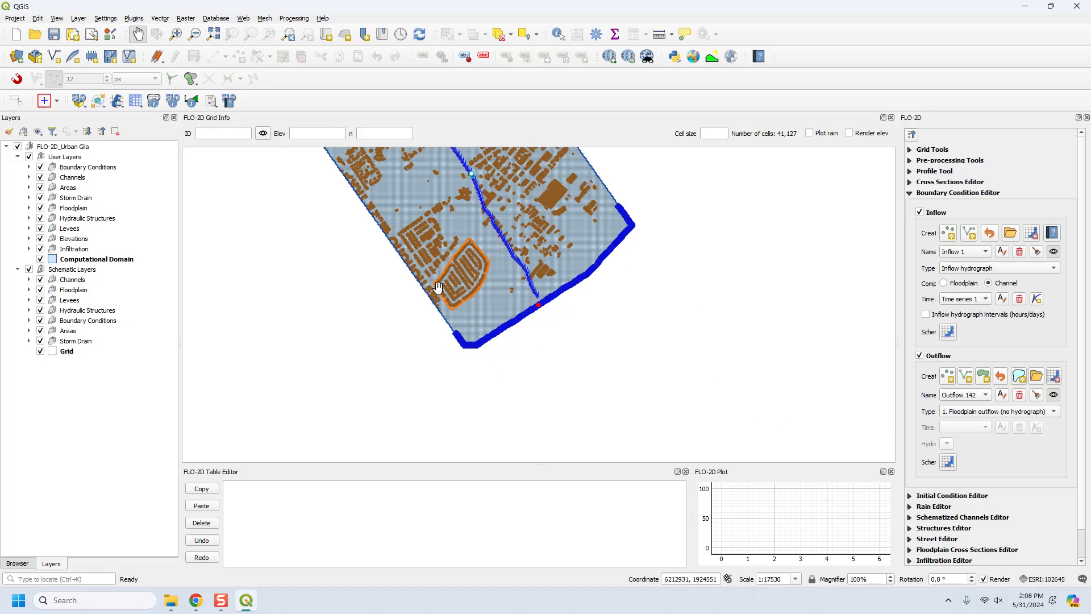
drag(498, 265, 540, 348)
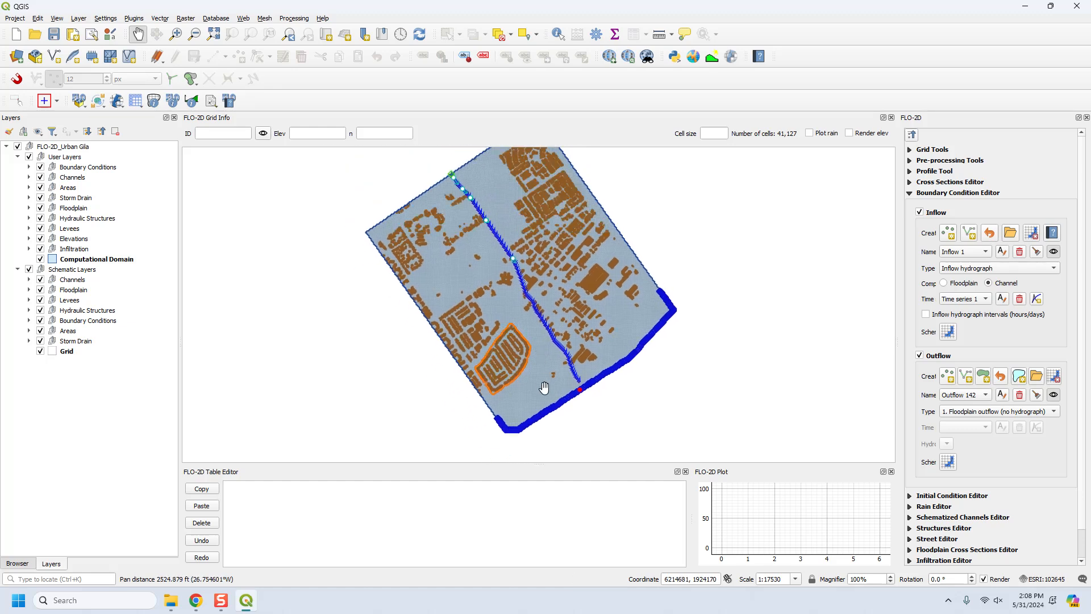
drag(652, 267, 652, 289)
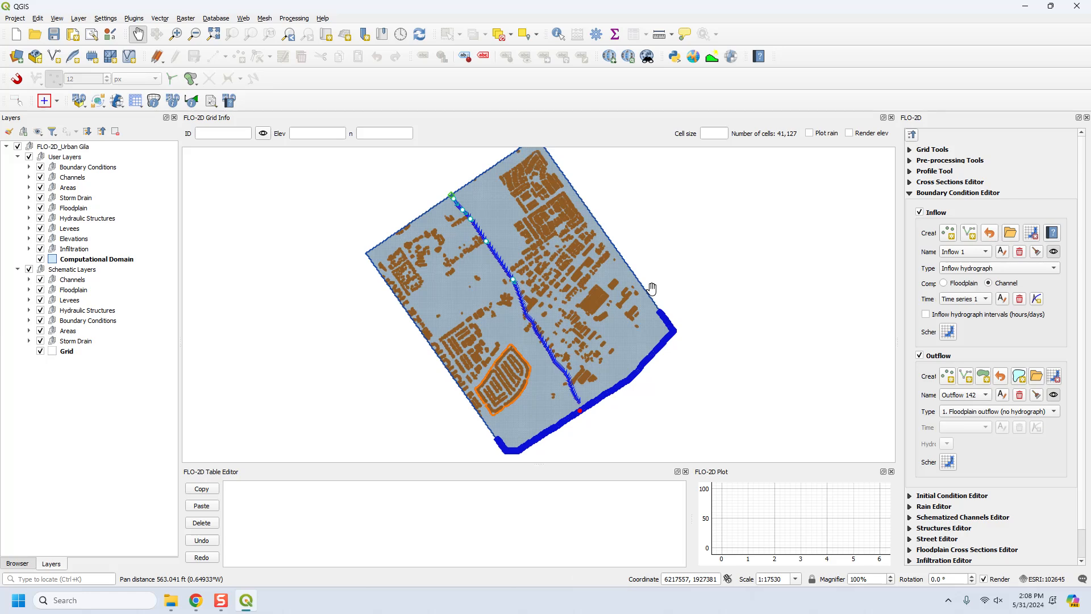
Collapse the Boundary Condition Editor, then add the Google Satellite basemap beneath the model layers and save the project.
drag(651, 289, 654, 298)
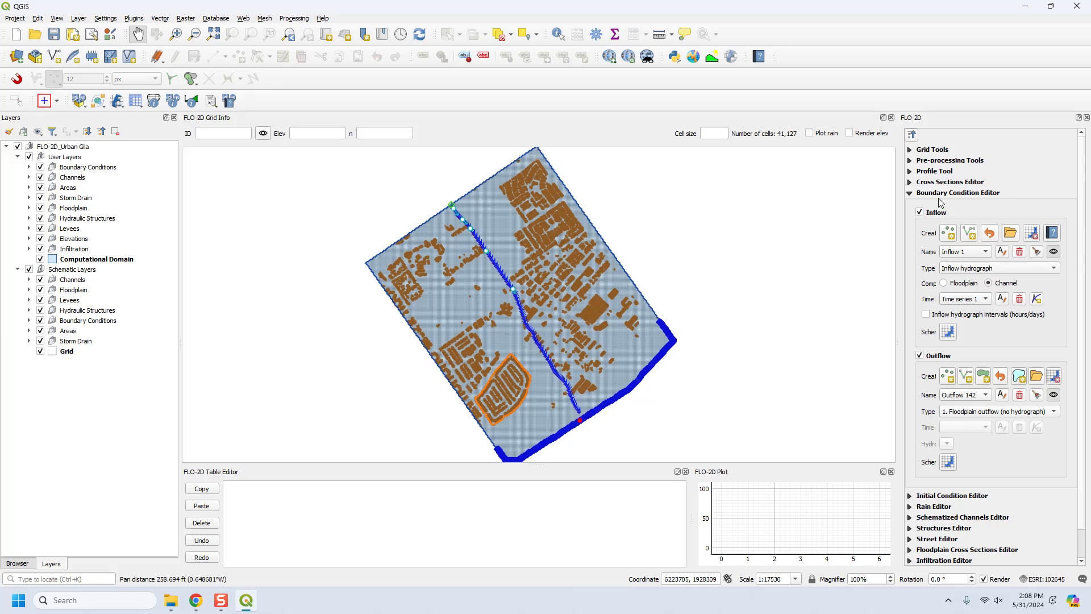
click(909, 193)
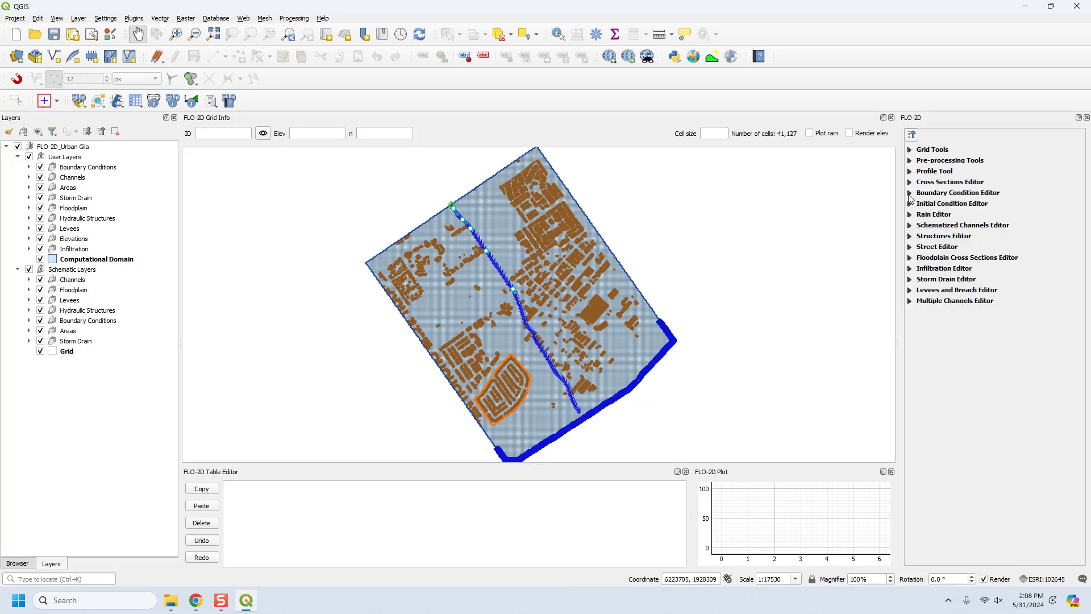
click(609, 56)
mouse_move(657, 85)
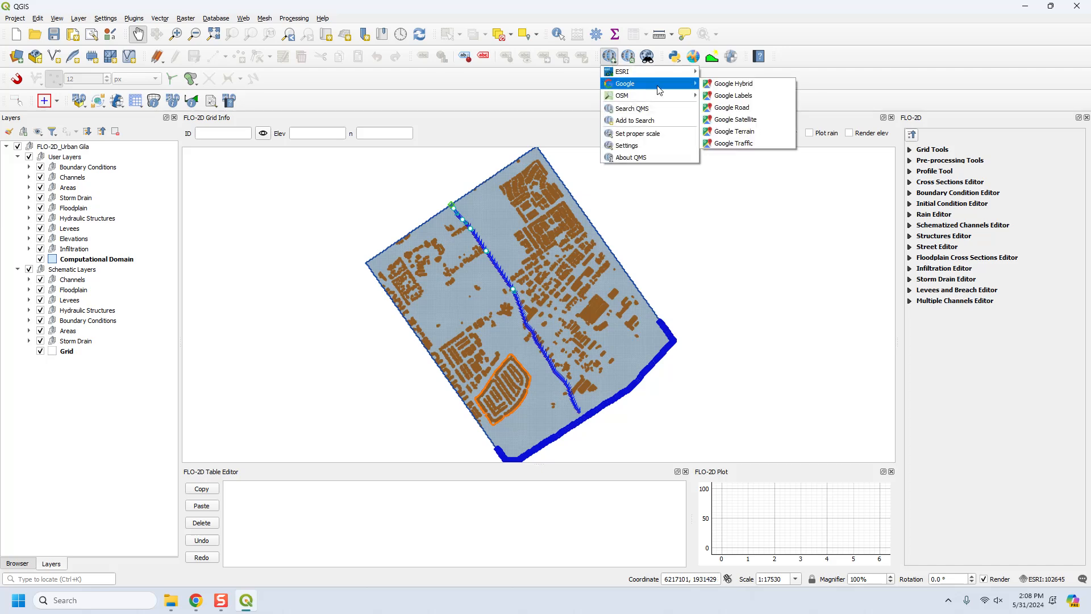
click(730, 121)
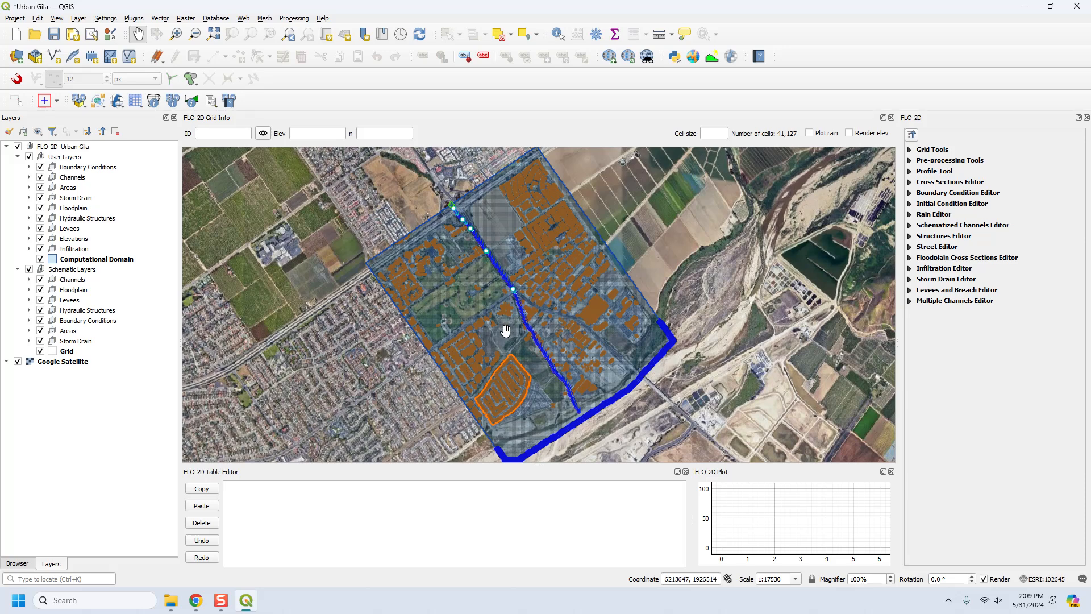
click(54, 34)
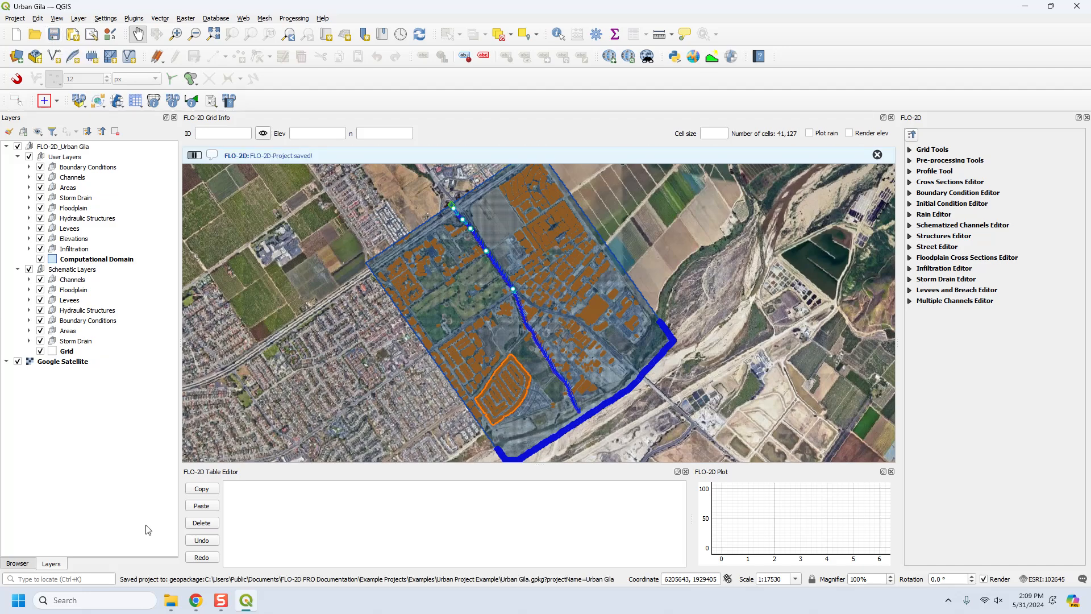
Switch to File Explorer and delete the Urban Plugin Gila.7z archive from the Urban Project Example folder.
click(124, 545)
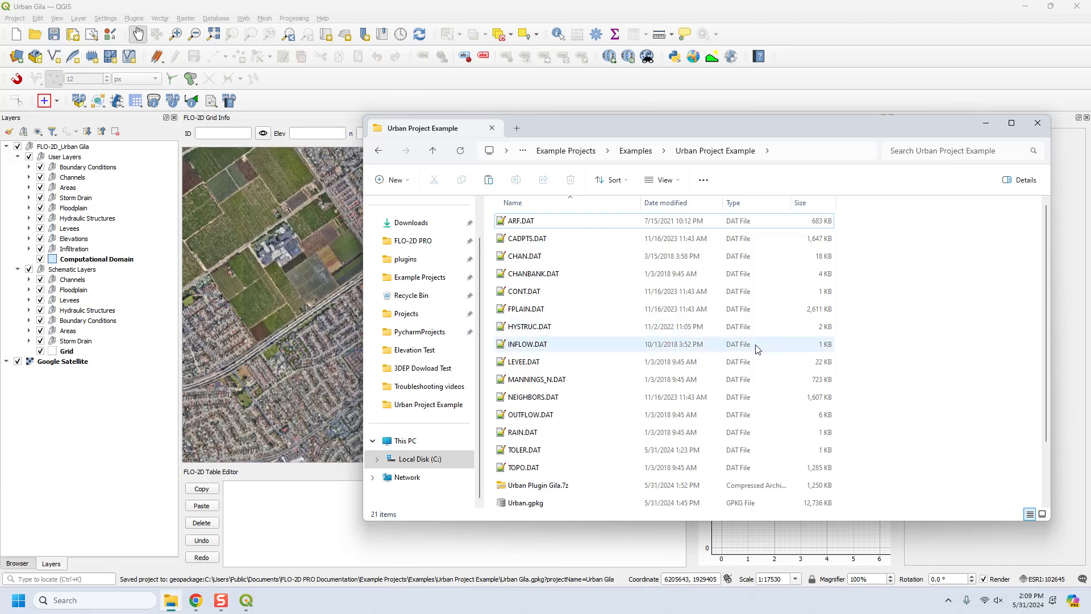
drag(908, 129, 854, 59)
scroll(877, 280, down, 2)
click(518, 343)
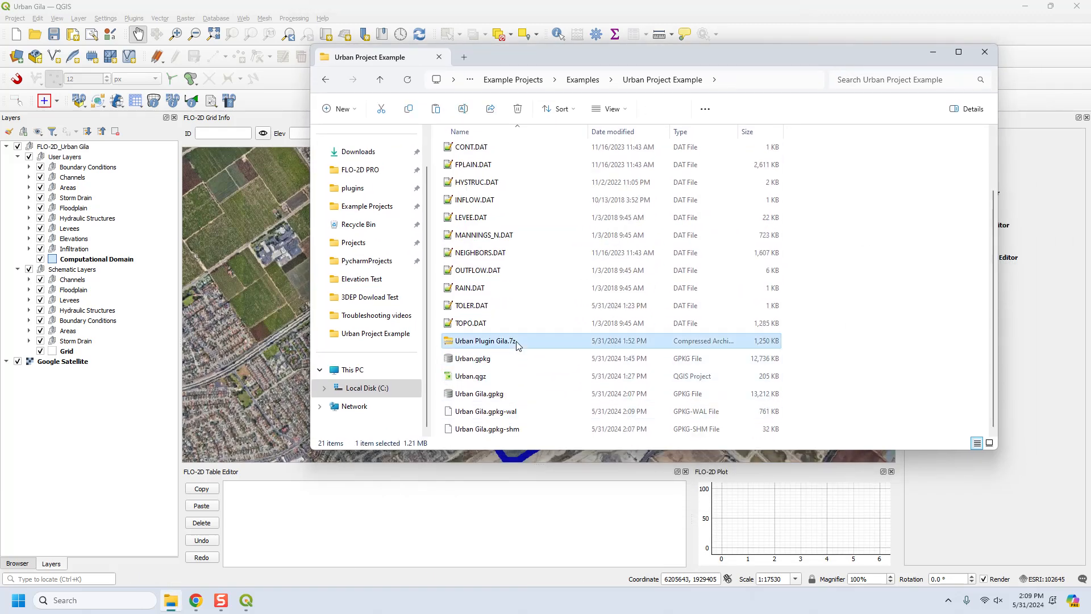
key(Delete)
Compare the single Urban Gila.gpkg file with the Urban.gpkg and Urban.qgz pair, then return to QGIS.
click(507, 397)
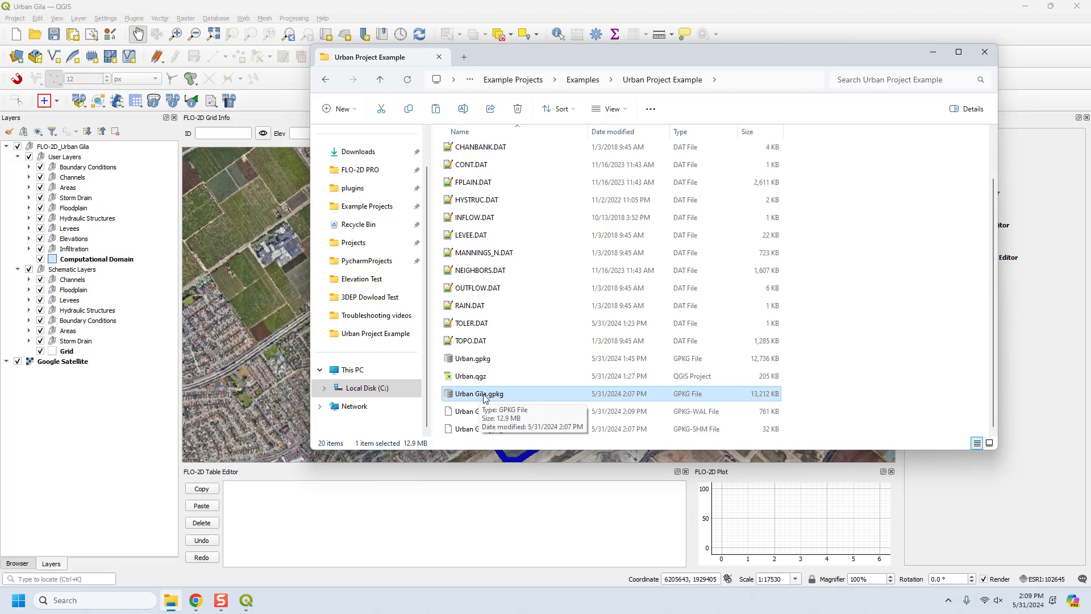
click(486, 359)
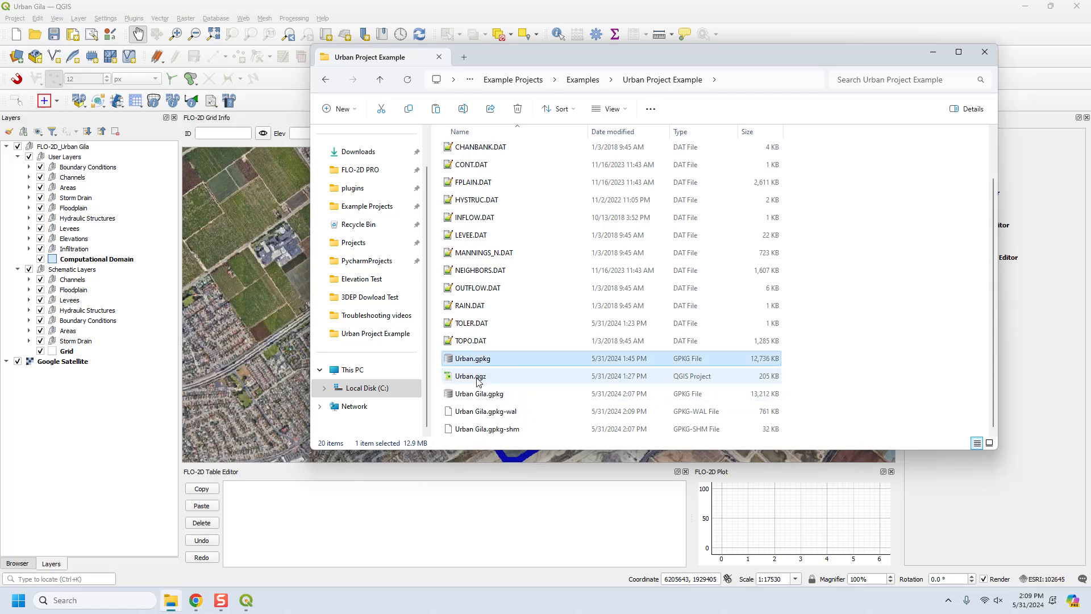
ctrl+click(478, 380)
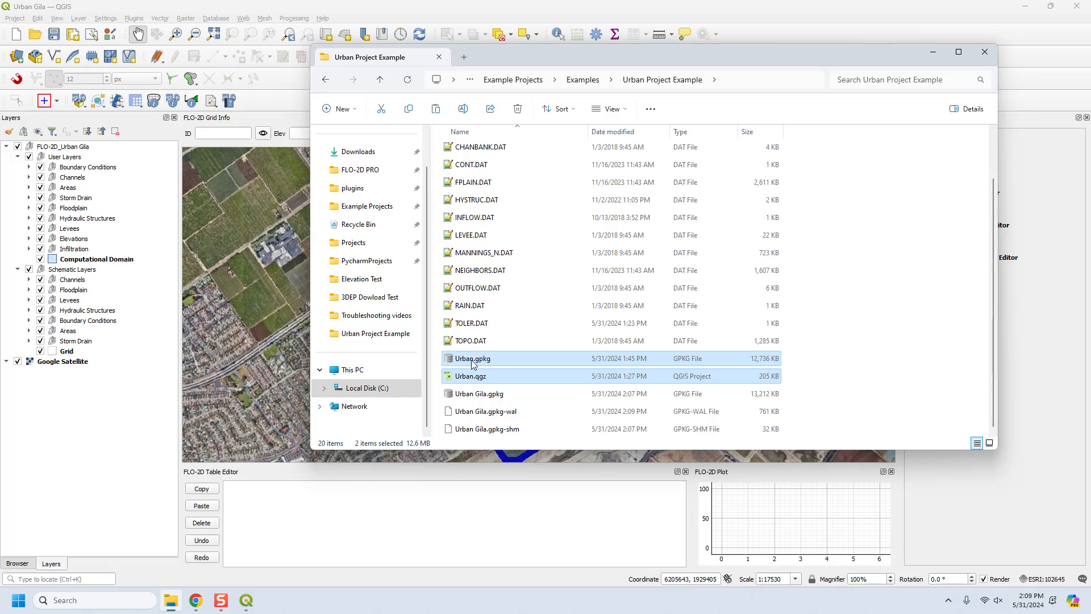
click(479, 396)
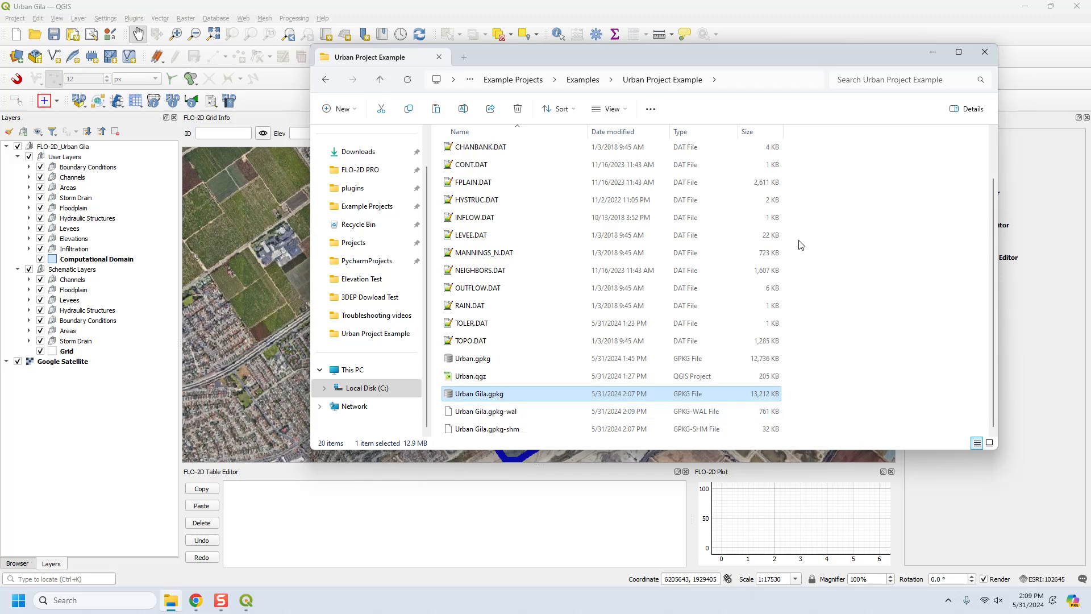
click(932, 53)
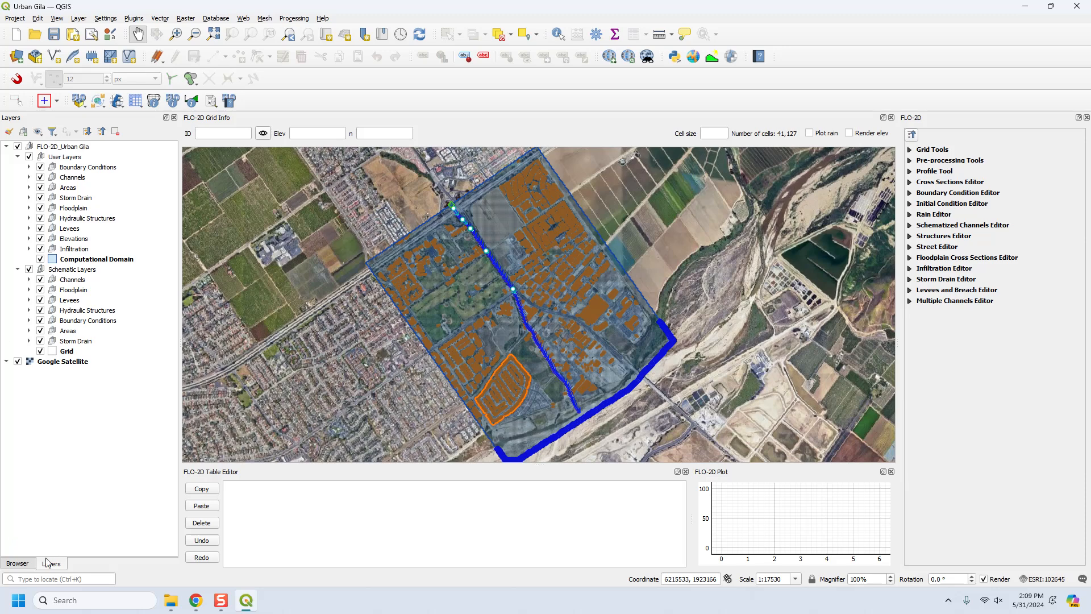
Remove the Urban Plugin Gila.gpkg connection from the GeoPackage connections in the Browser.
click(16, 565)
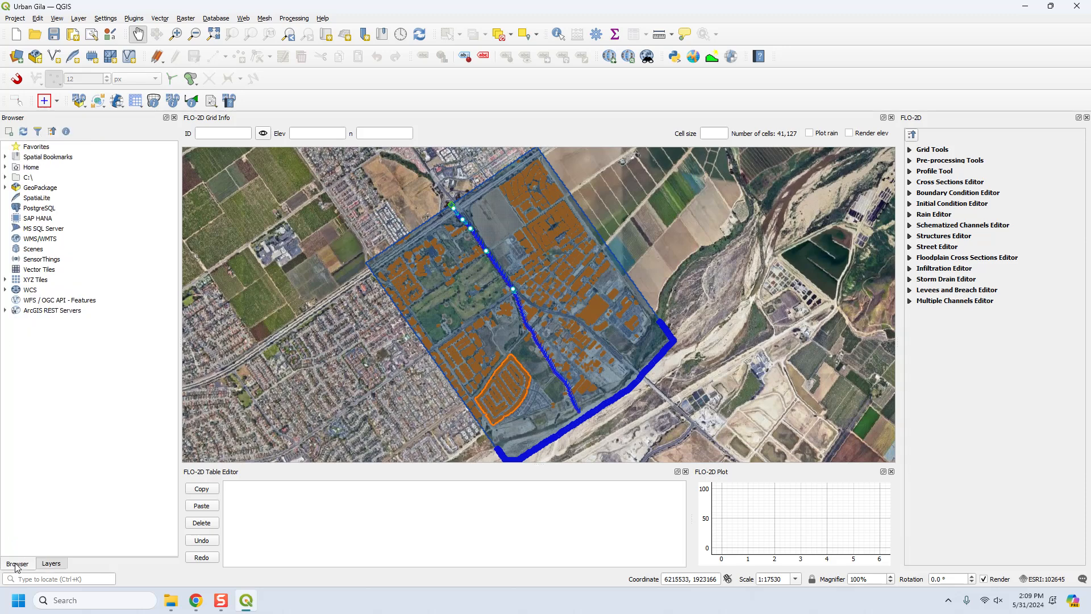
click(6, 188)
right_click(50, 199)
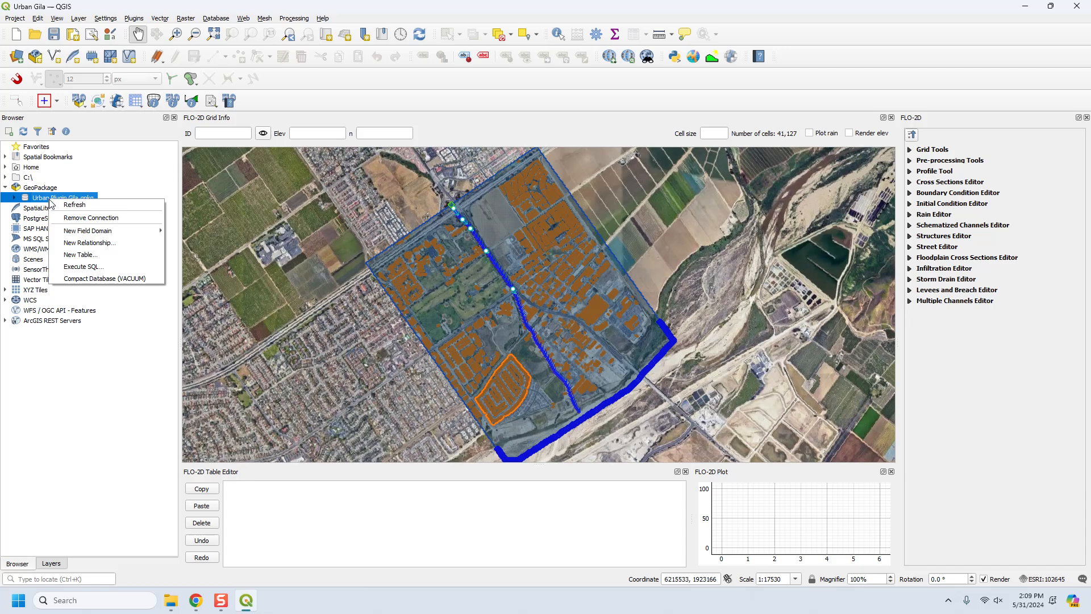
click(73, 217)
Create a new GeoPackage connection to Urban Gila.gpkg in the Urban Project Example folder.
click(44, 192)
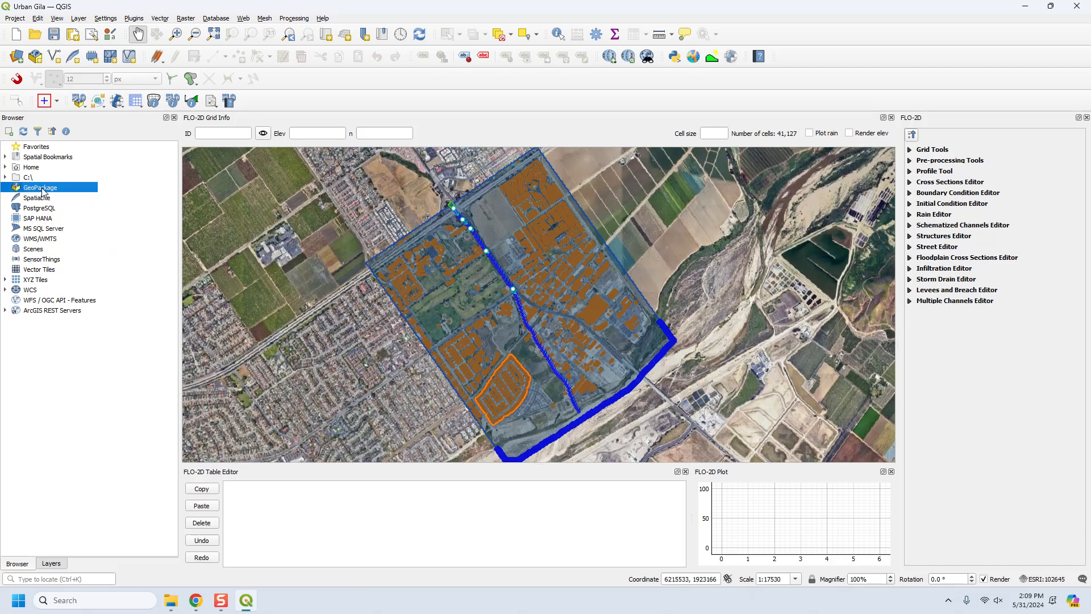
right_click(43, 192)
click(74, 202)
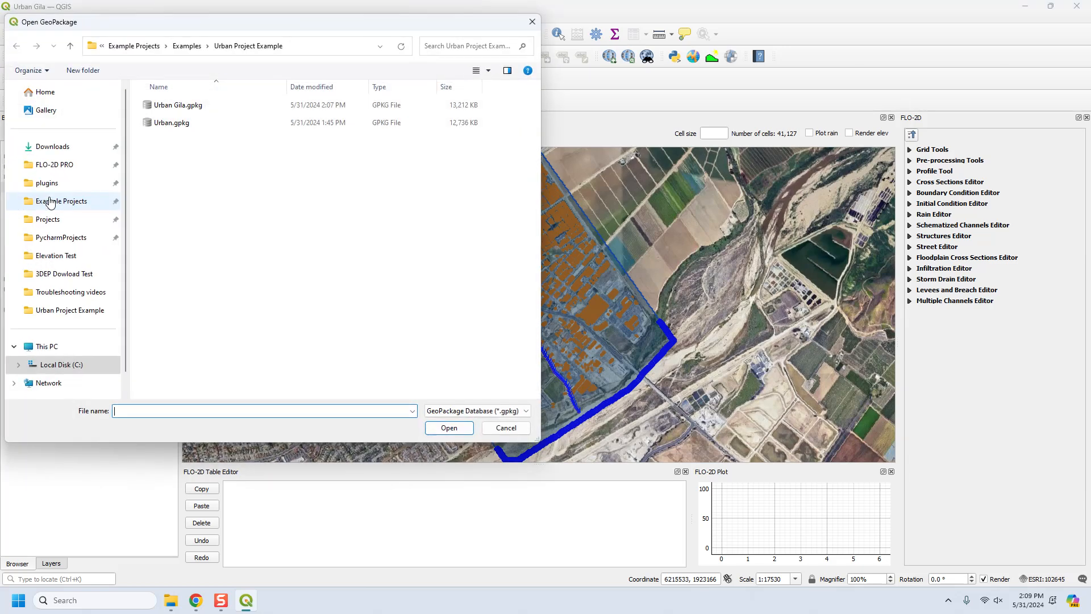
click(182, 105)
click(449, 428)
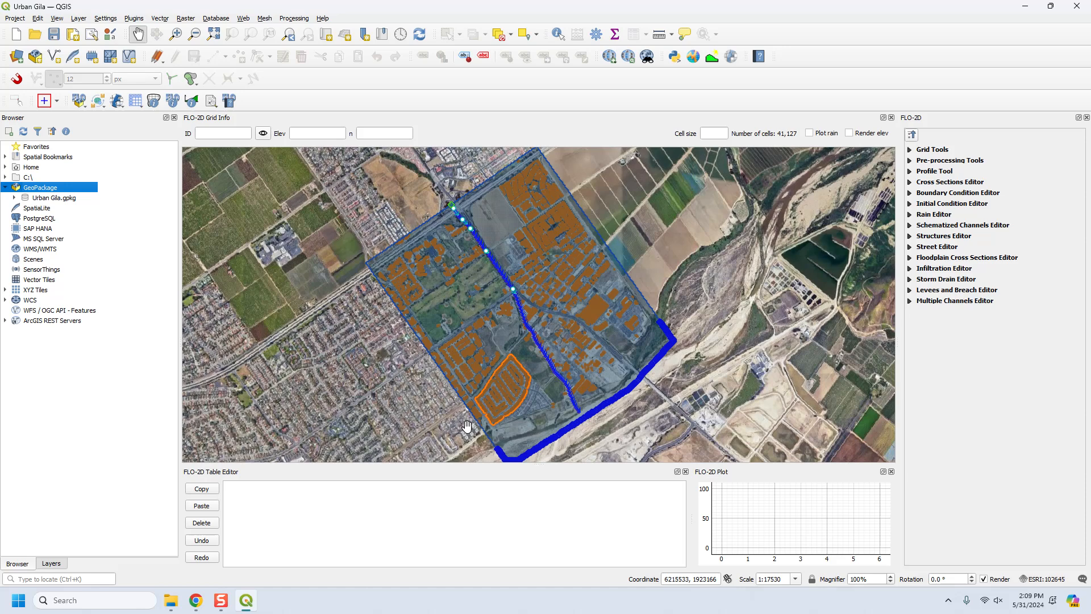
Examine the tables stored in Urban Gila.gpkg, locate the embedded Urban Gila project among them, and collapse the list.
click(15, 199)
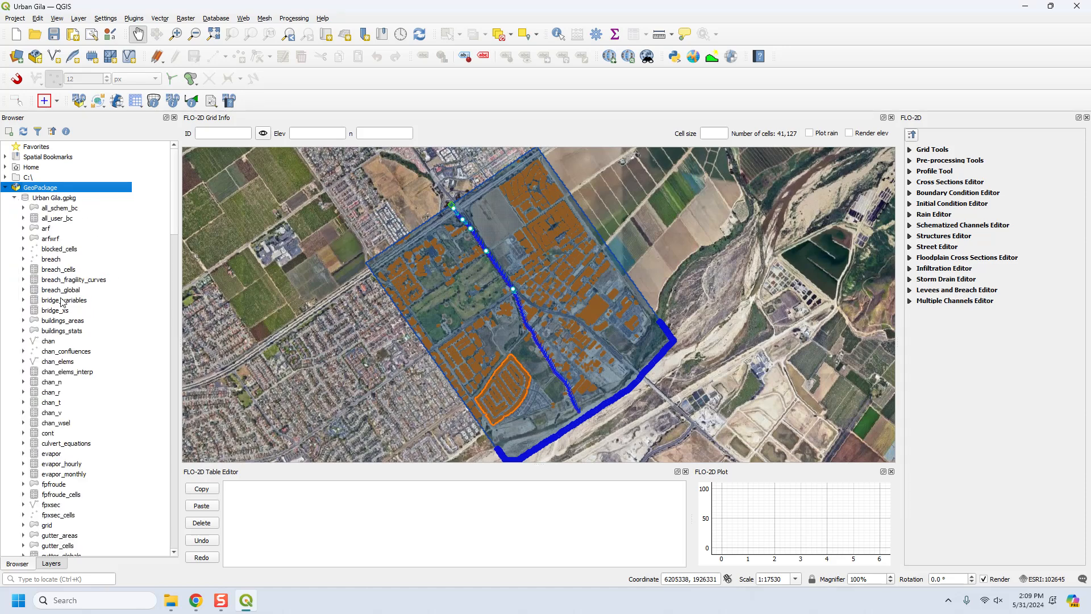
scroll(63, 302, down, 1)
scroll(63, 302, down, 20)
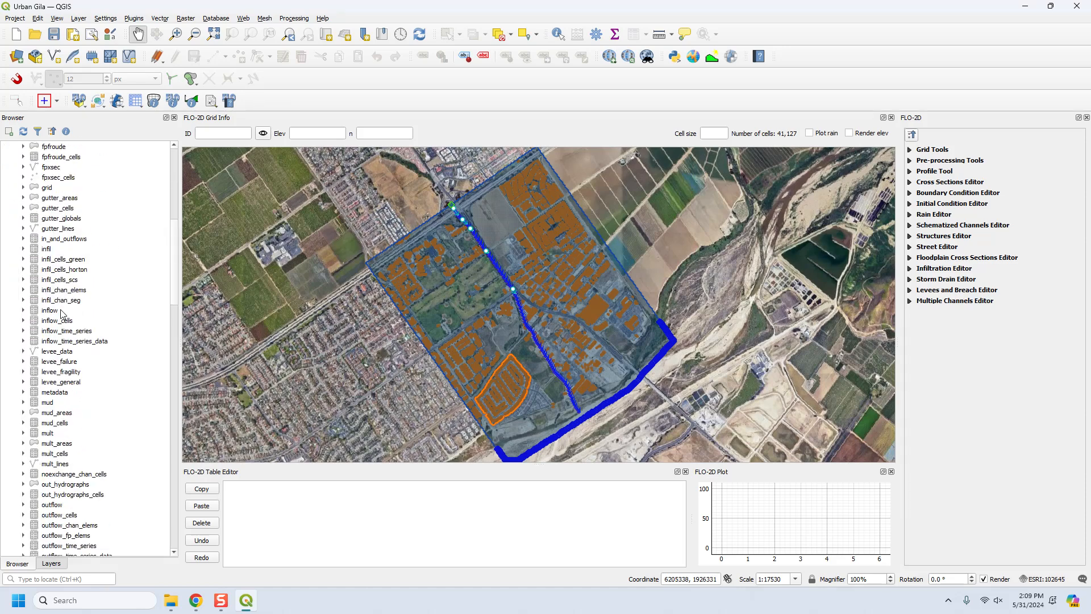
scroll(70, 375, down, 12)
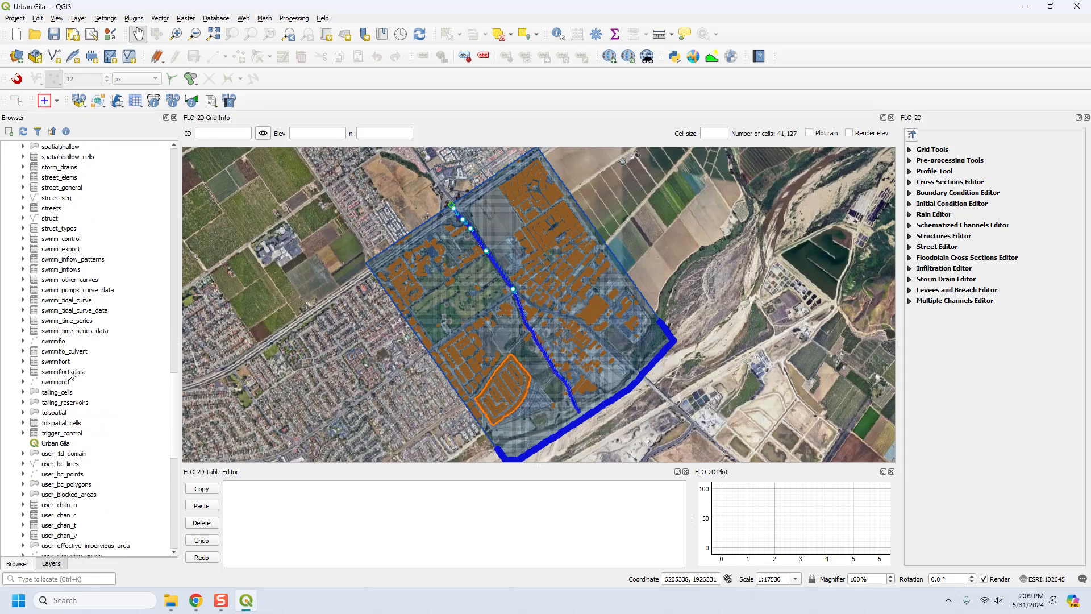
click(63, 415)
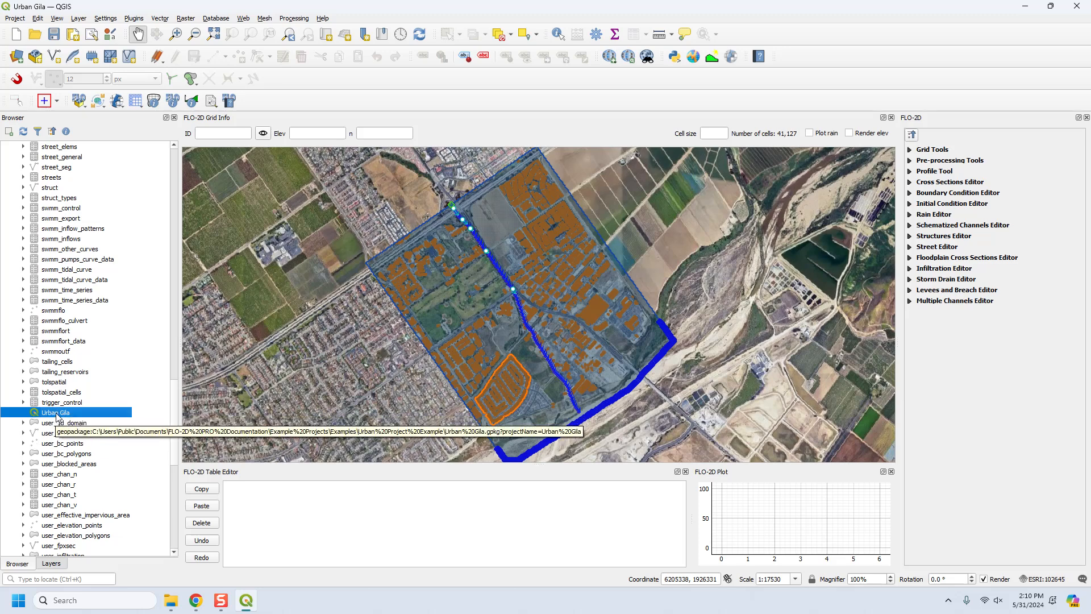
scroll(59, 403, up, 20)
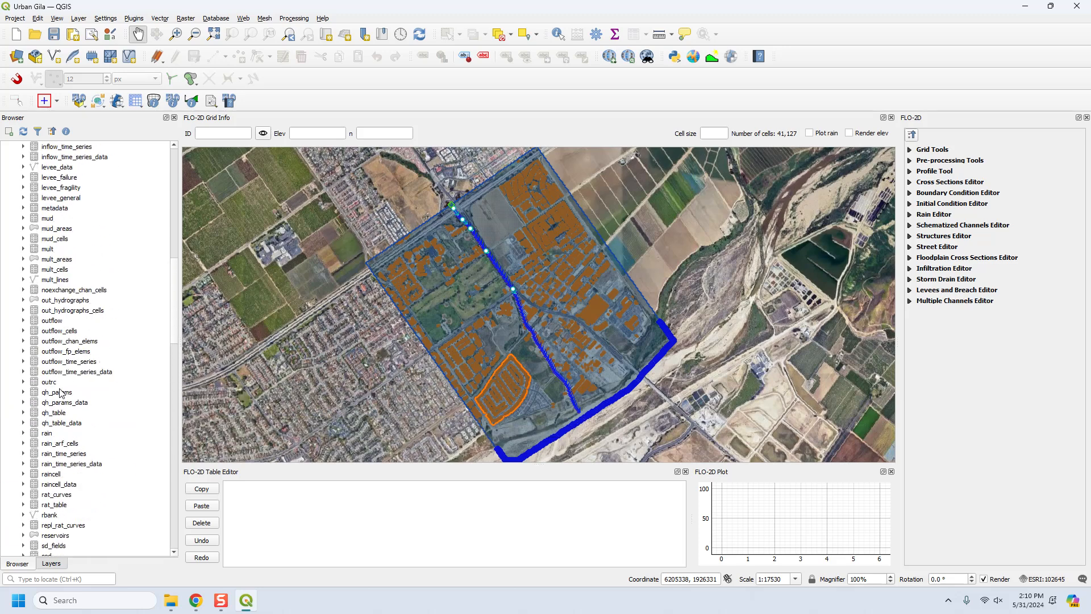
scroll(60, 389, up, 3)
drag(59, 389, 61, 390)
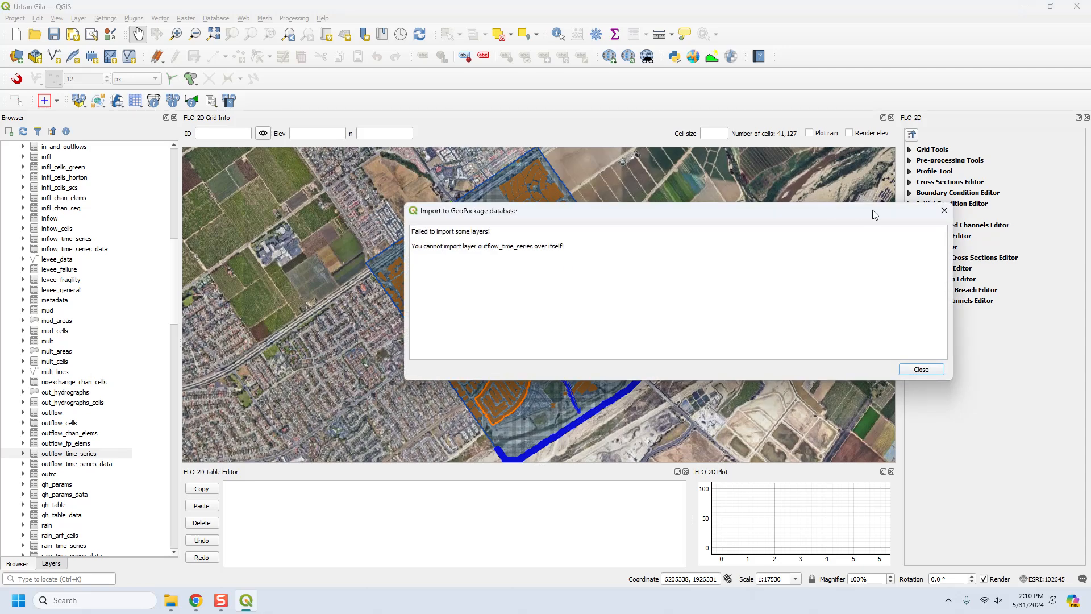
click(945, 210)
scroll(91, 358, up, 5)
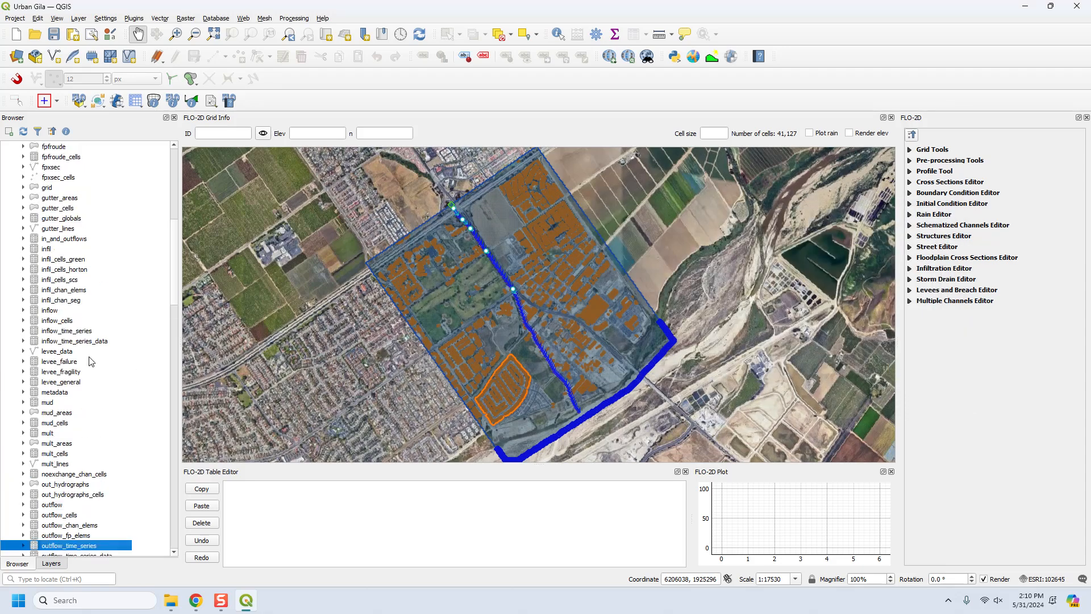
scroll(175, 259, up, 9)
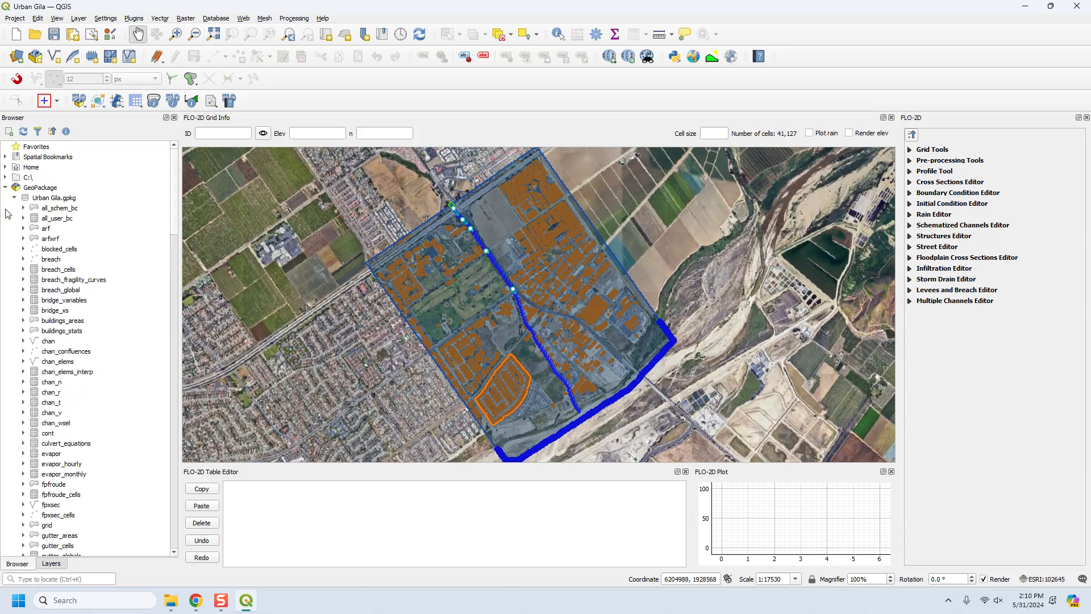
click(15, 198)
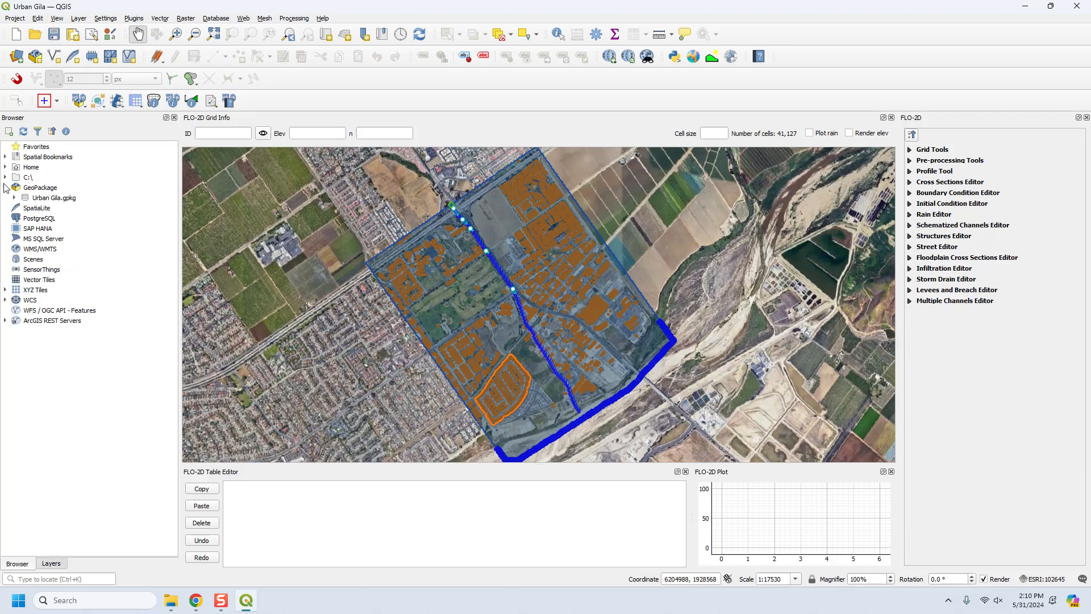
Save the Urban Gila project and close QGIS.
click(53, 201)
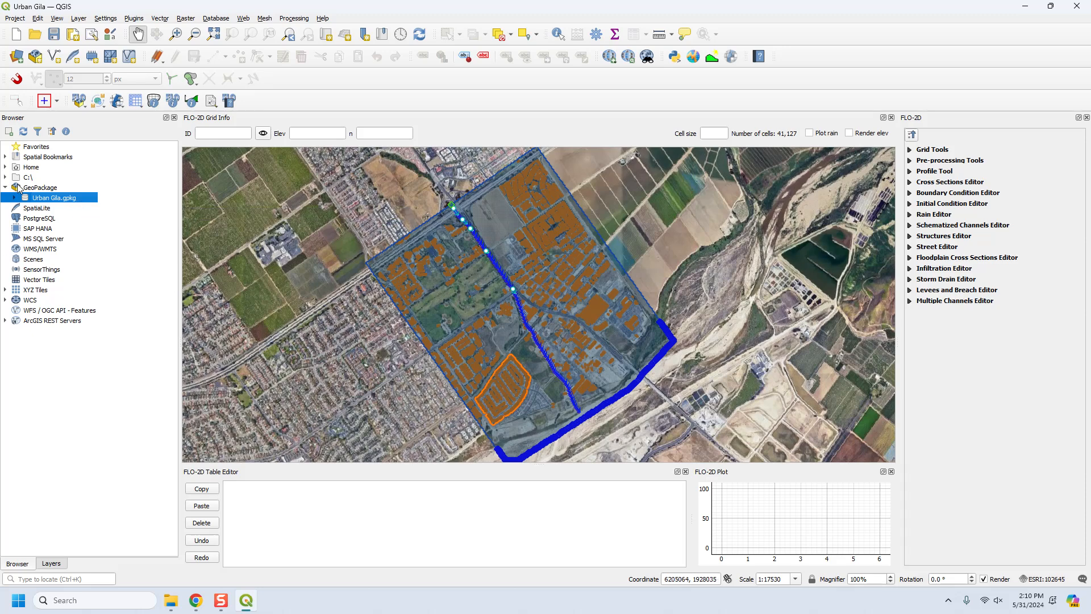
click(54, 34)
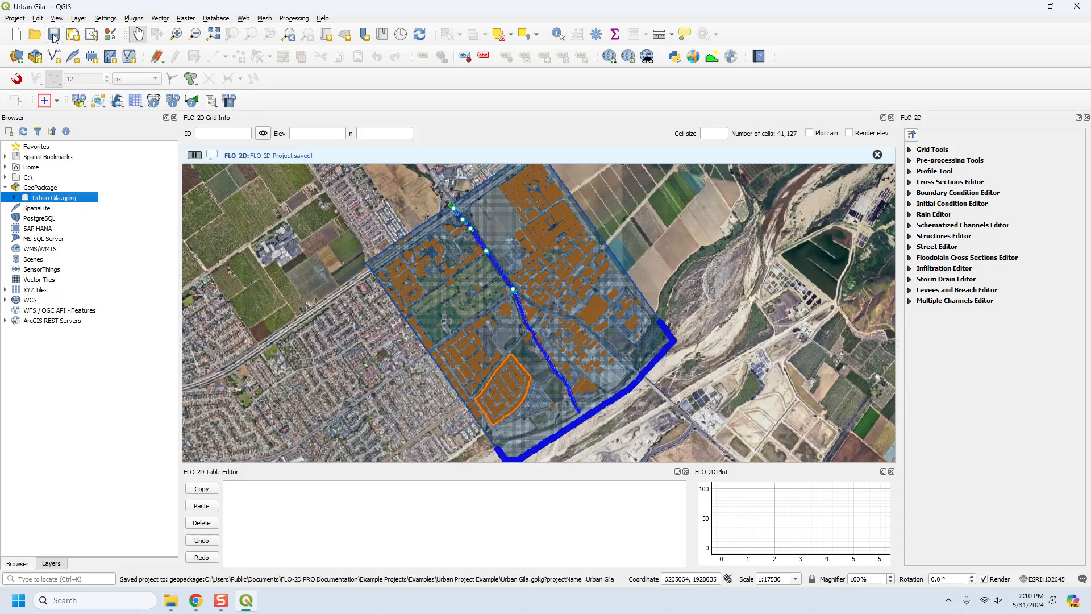
click(1076, 6)
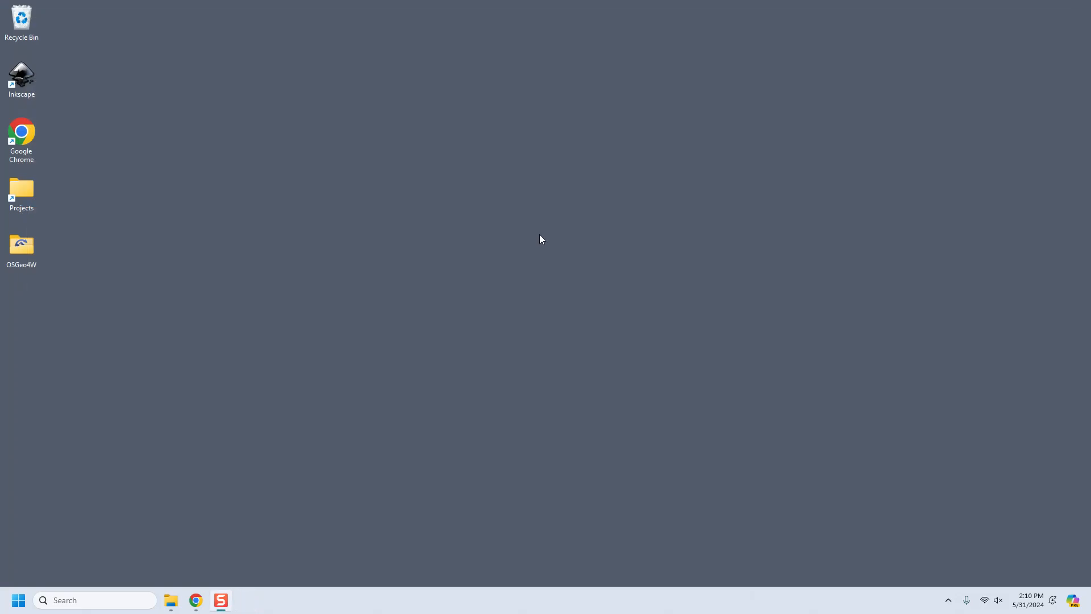
Switch to File Explorer and compress Urban Gila.gpkg into the archive Urban Gila.7z with 7-Zip.
click(171, 601)
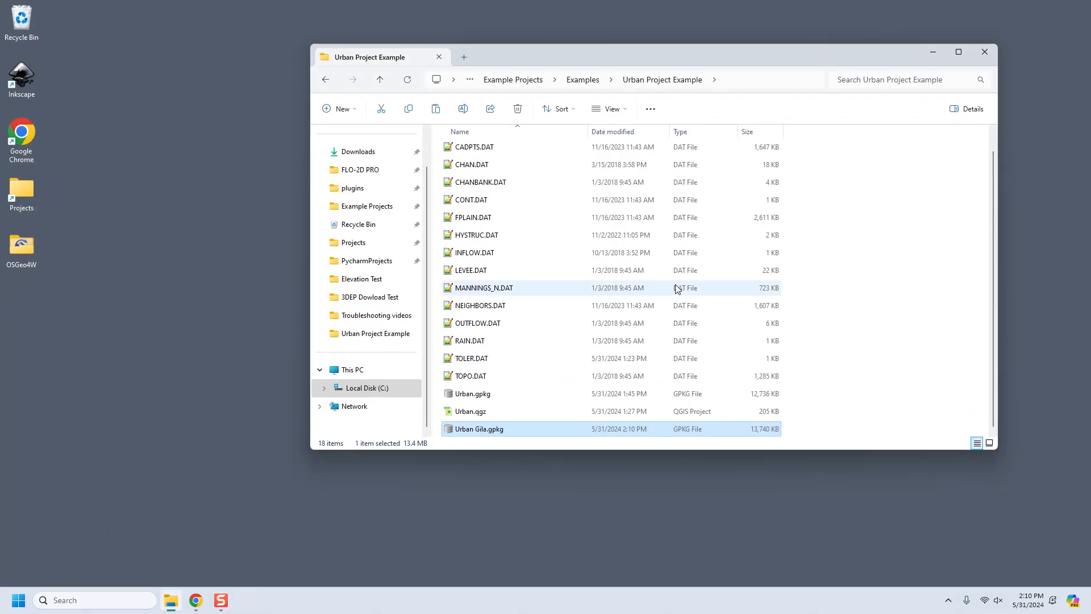
click(884, 290)
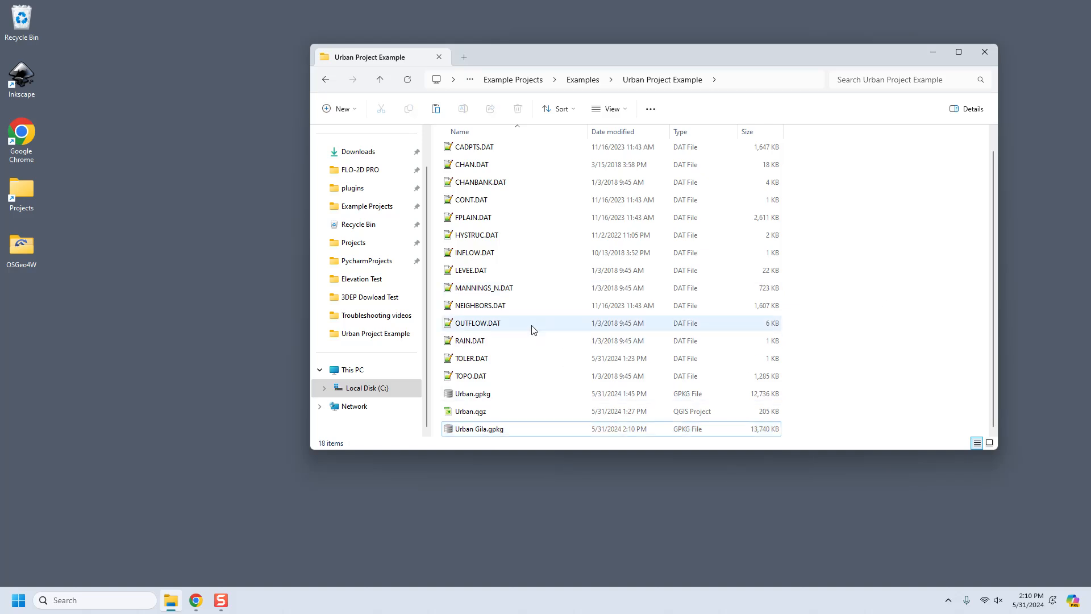
click(467, 431)
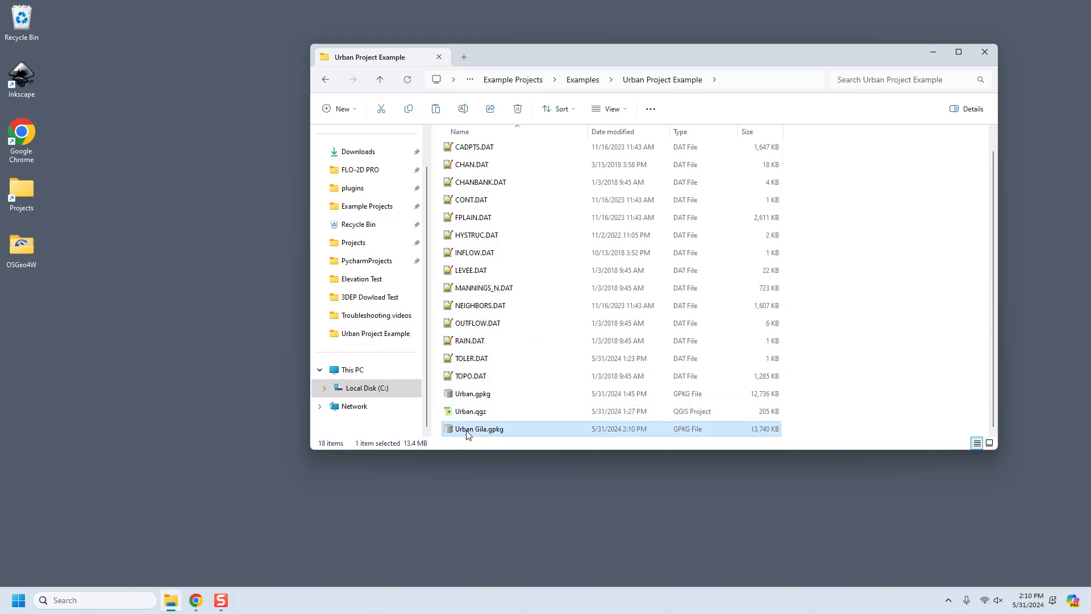
right_click(467, 435)
mouse_move(602, 225)
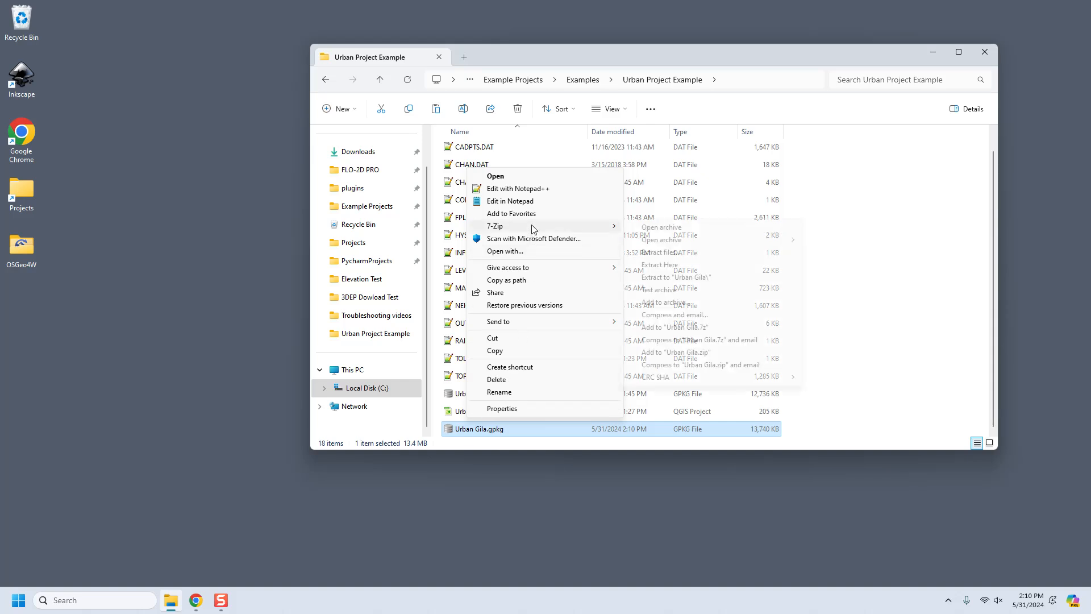
mouse_move(548, 225)
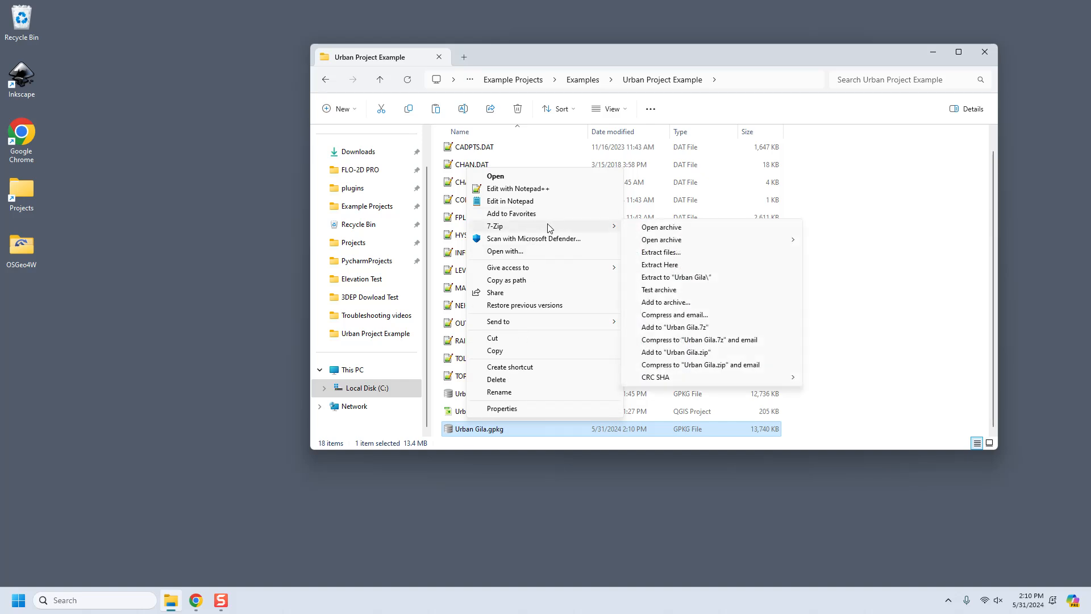
click(695, 328)
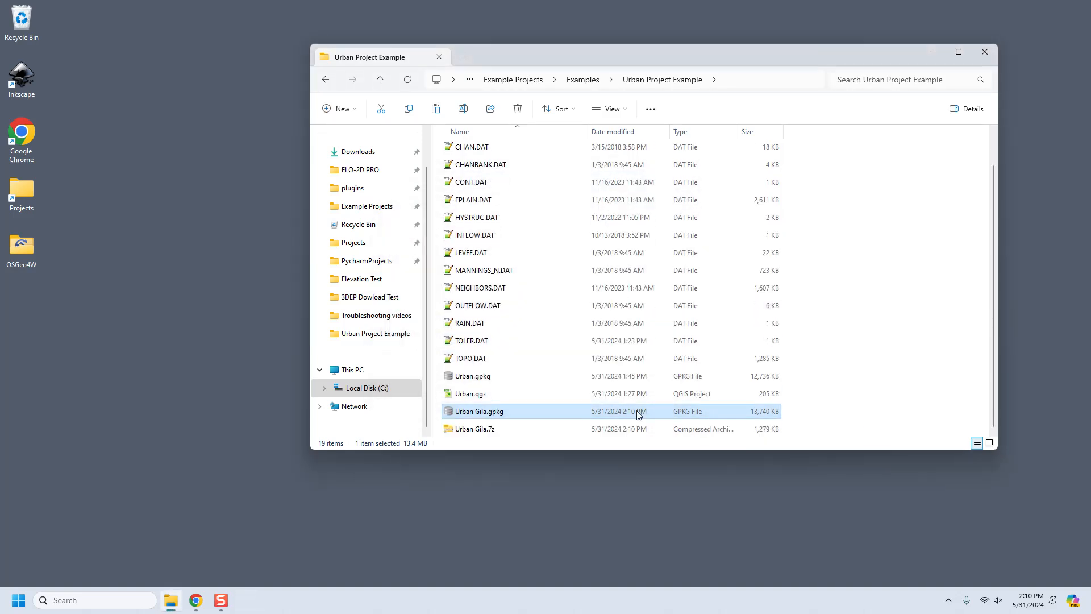
Compress Urban Gila.gpkg into the archive Urban Gila.zip with 7-Zip and compare its file size with that of Urban Gila.7z.
click(468, 430)
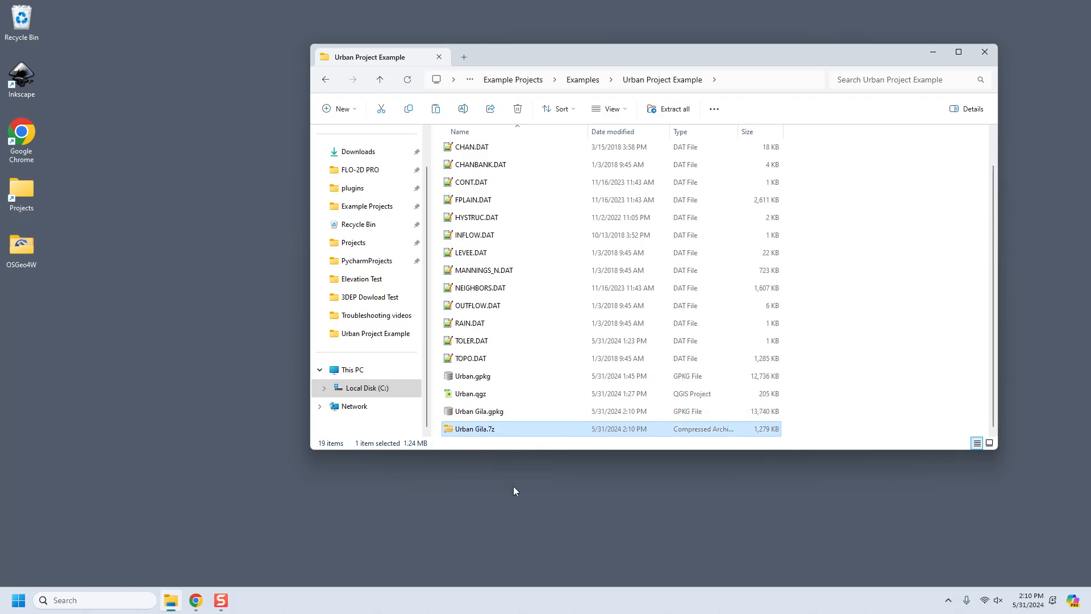
right_click(485, 413)
mouse_move(531, 210)
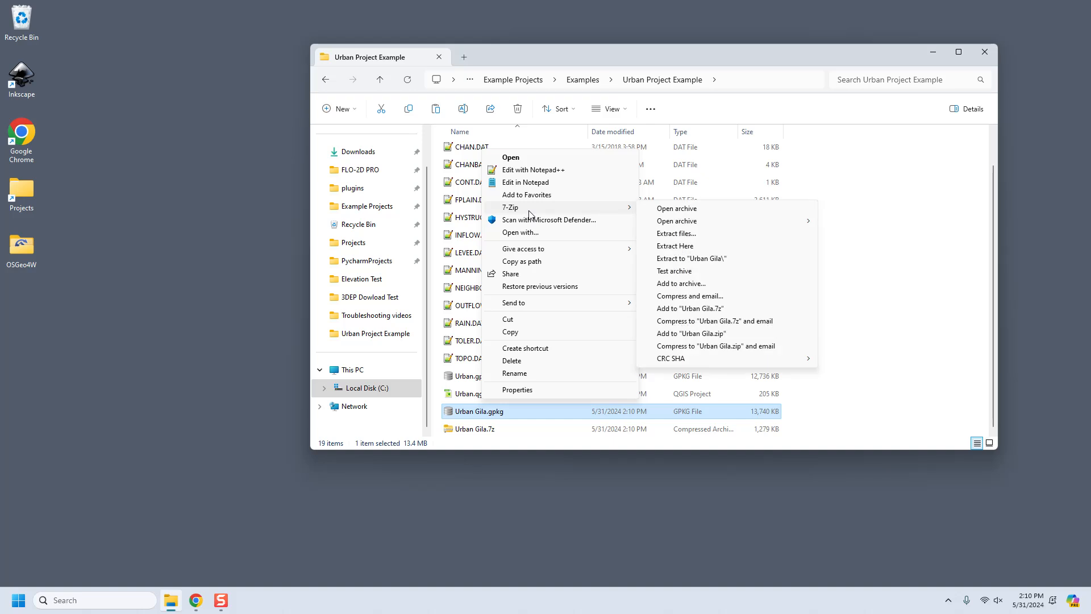
click(696, 336)
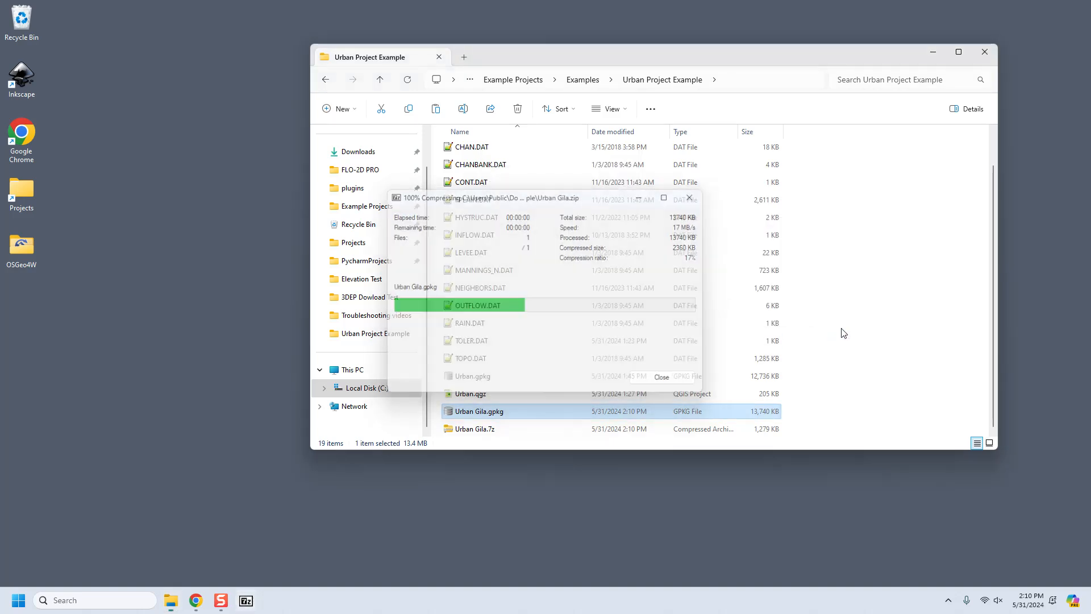
scroll(845, 387, down, 1)
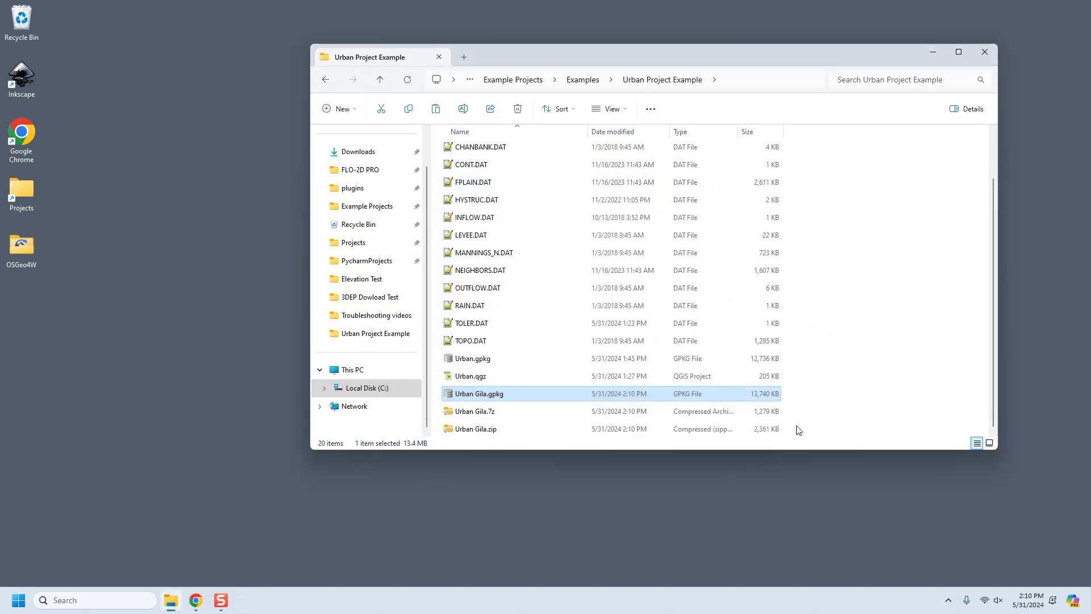
click(757, 427)
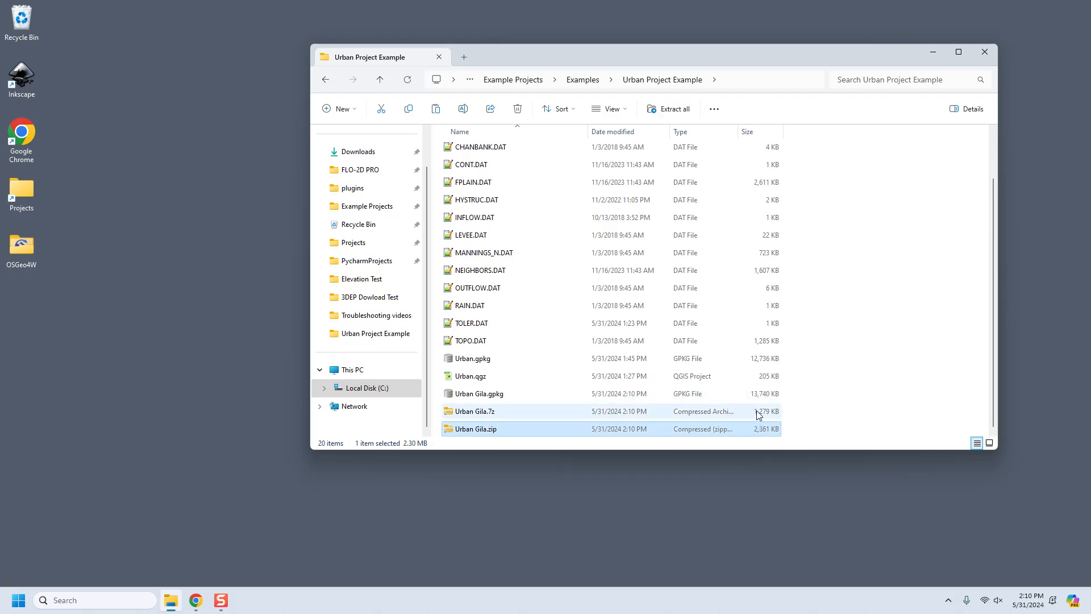
click(758, 413)
click(759, 433)
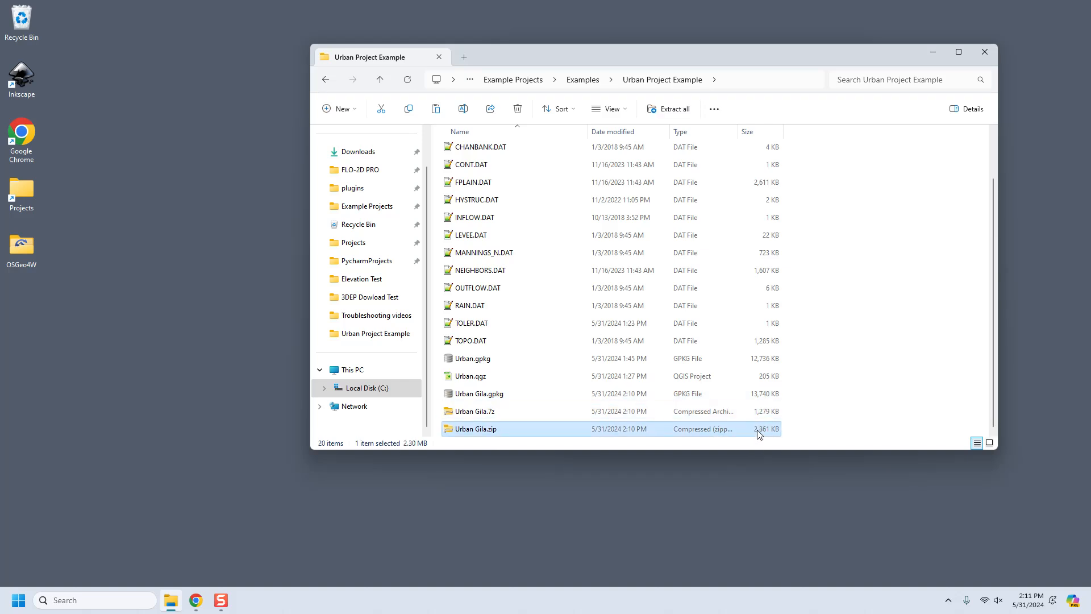